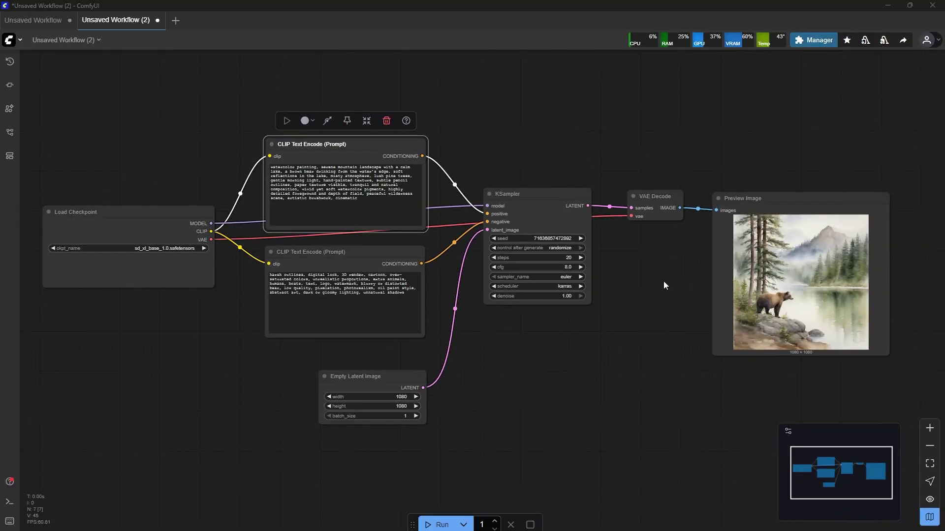
{"action": "left_click", "coordinate": [176, 22]}
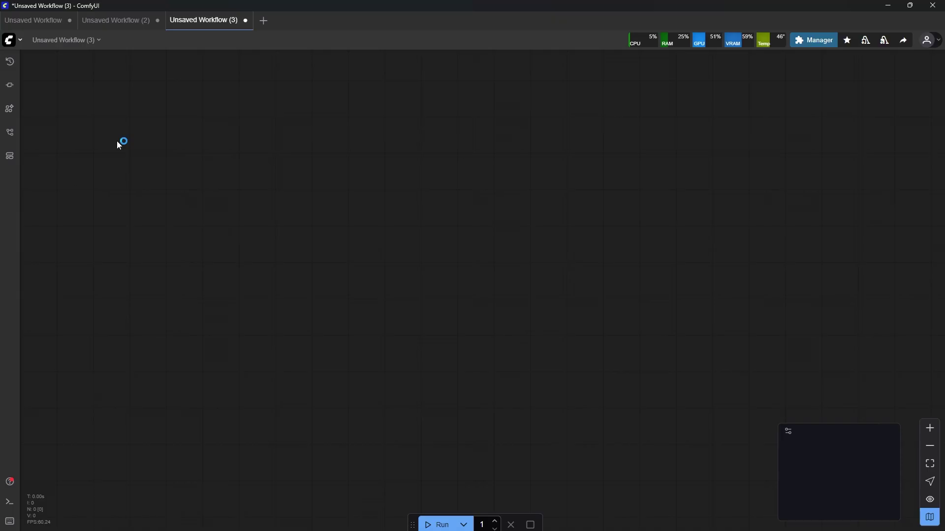
{"action": "left_click", "coordinate": [10, 85]}
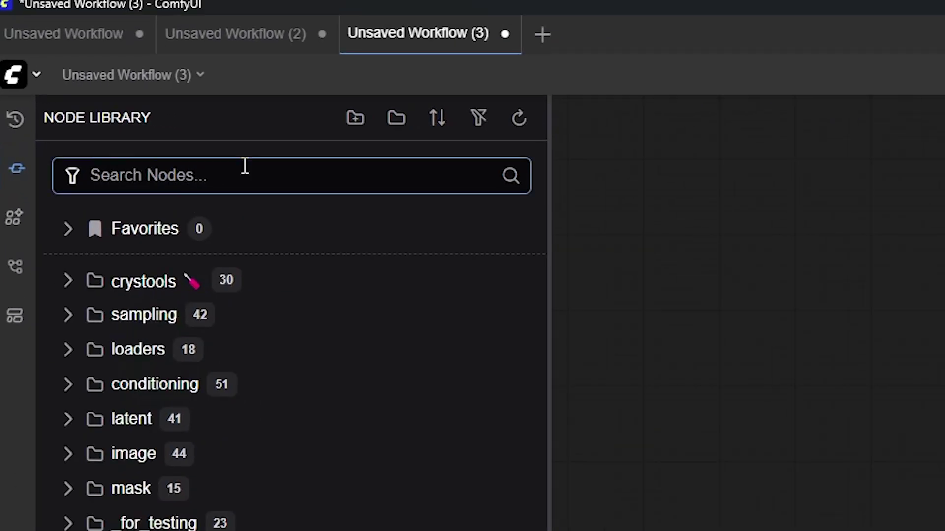
{"action": "type", "text": "Load C"}
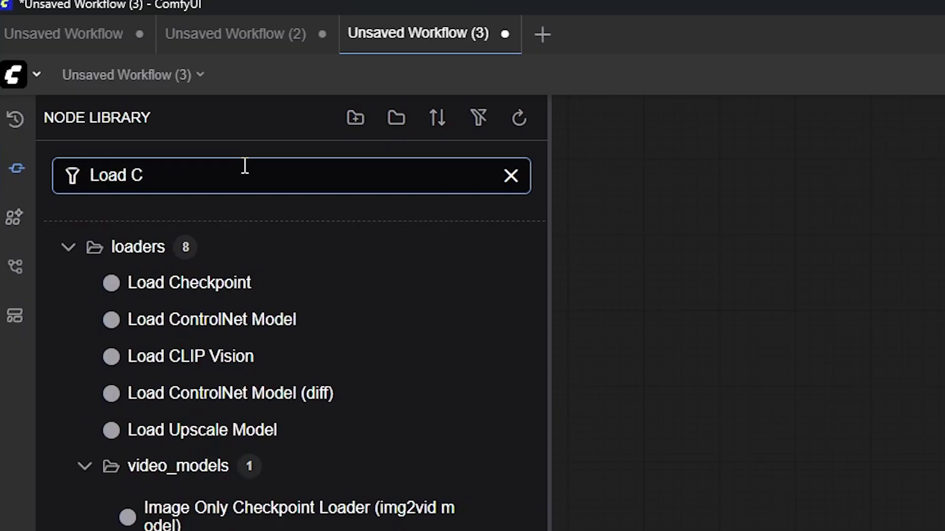
{"action": "type", "text": "heck"}
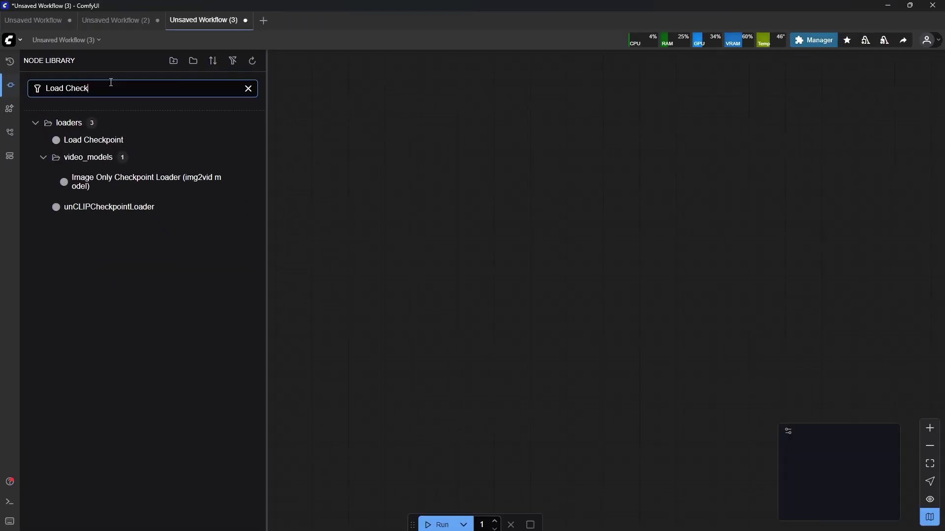
- Add a Load Checkpoint node to the canvas, showing dreamshaper_8.safetensors as its checkpoint
{"action": "left_click", "coordinate": [9, 86]}
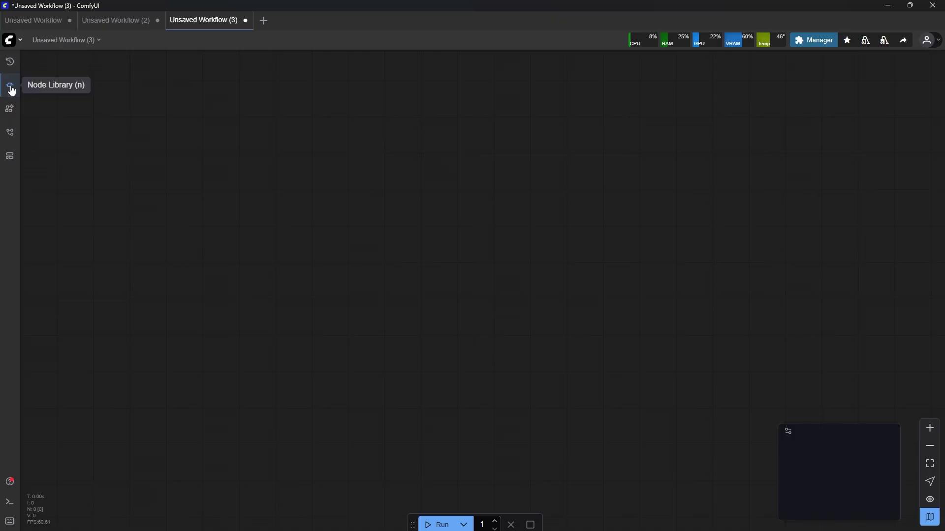
{"action": "double_click", "coordinate": [172, 202]}
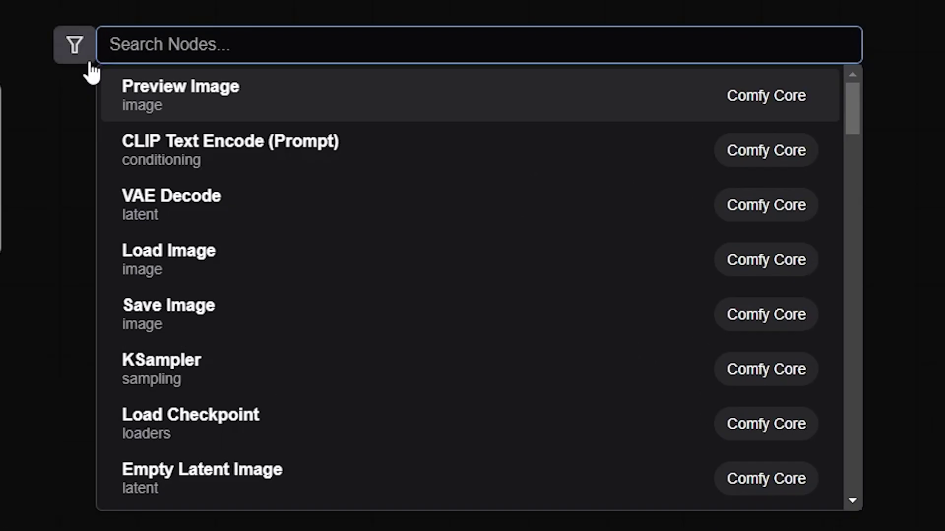
{"action": "type", "text": "Load ched"}
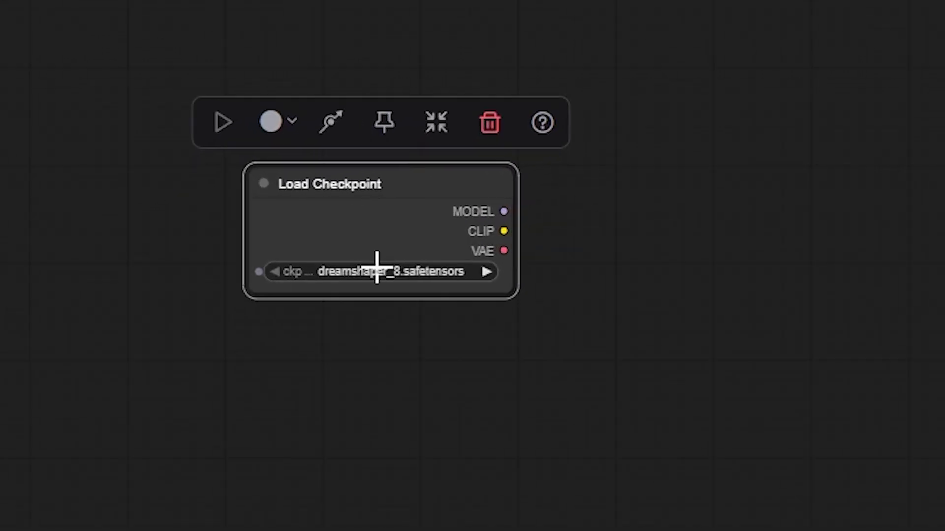
{"action": "left_click", "coordinate": [383, 268]}
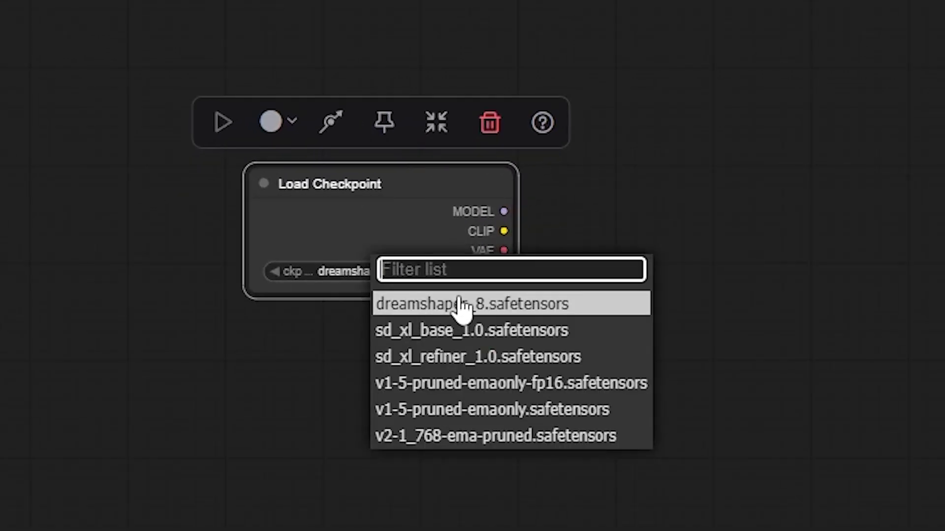
{"action": "left_click", "coordinate": [838, 25]}
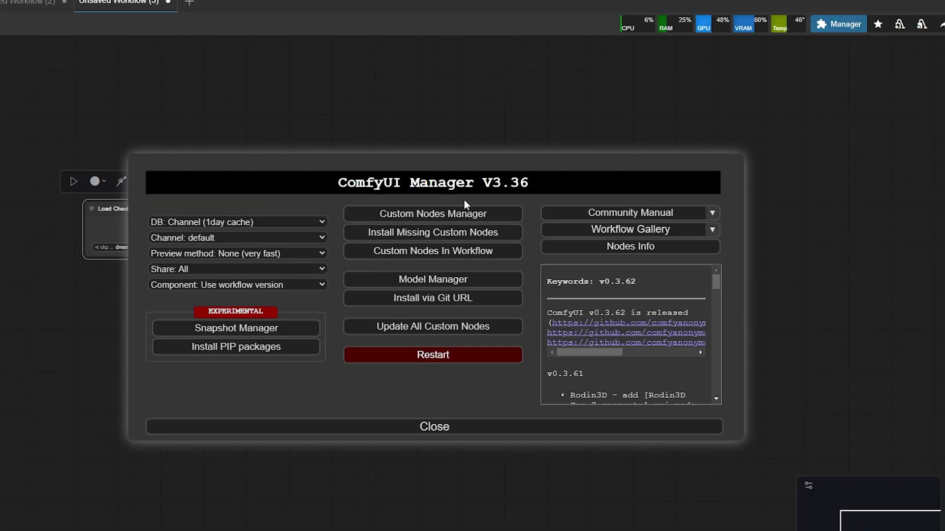
{"action": "left_click", "coordinate": [433, 279]}
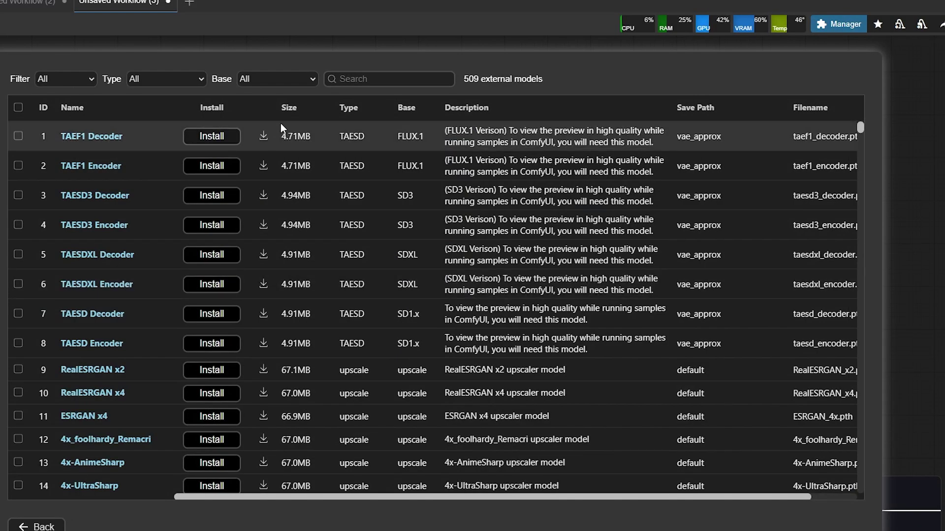
{"action": "left_click", "coordinate": [347, 78]}
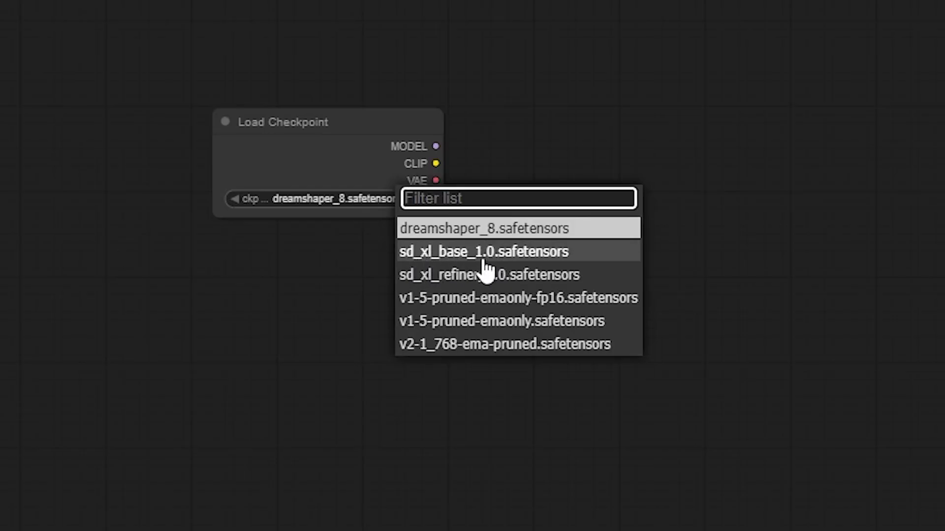
- Switch the checkpoint to sd_xl_base_1.0.safetensors and enlarge the Load Checkpoint node
{"action": "left_click", "coordinate": [511, 261]}
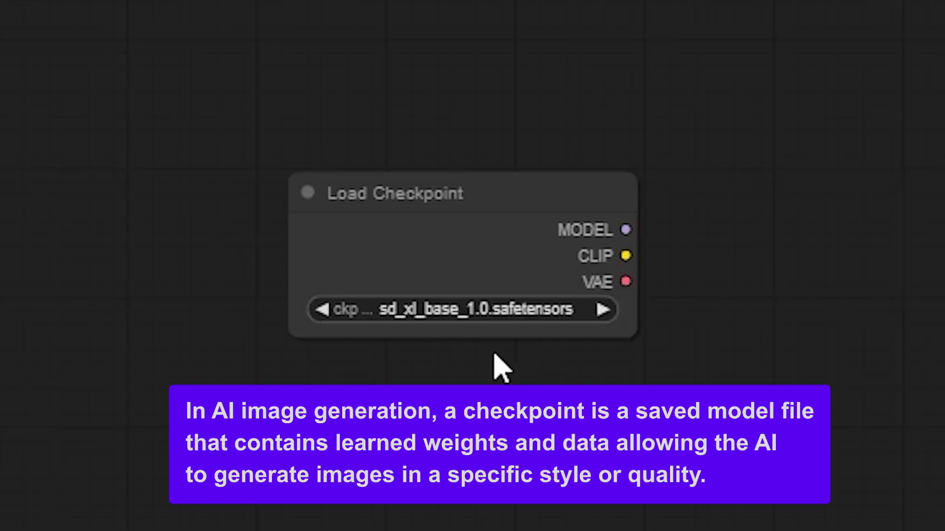
{"action": "left_click", "coordinate": [486, 194]}
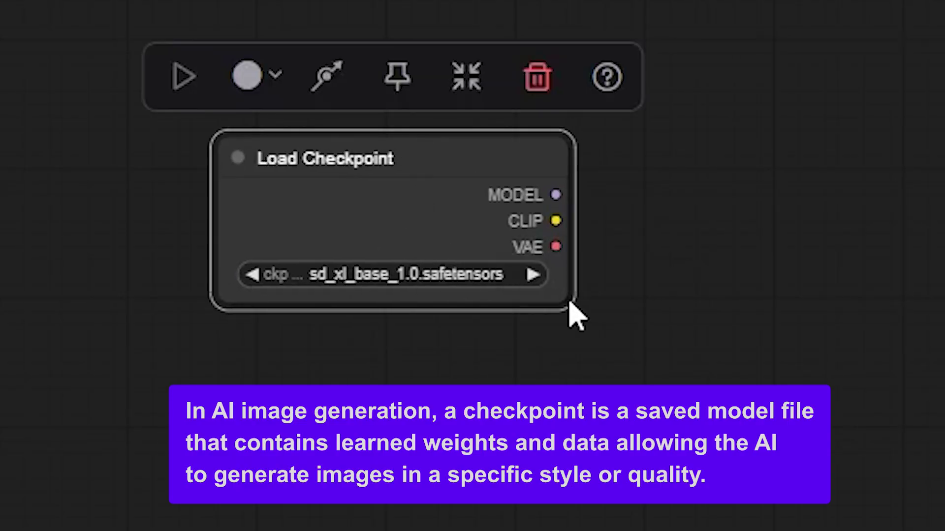
{"action": "left_click_drag", "start_coordinate": [562, 302], "coordinate": [734, 393]}
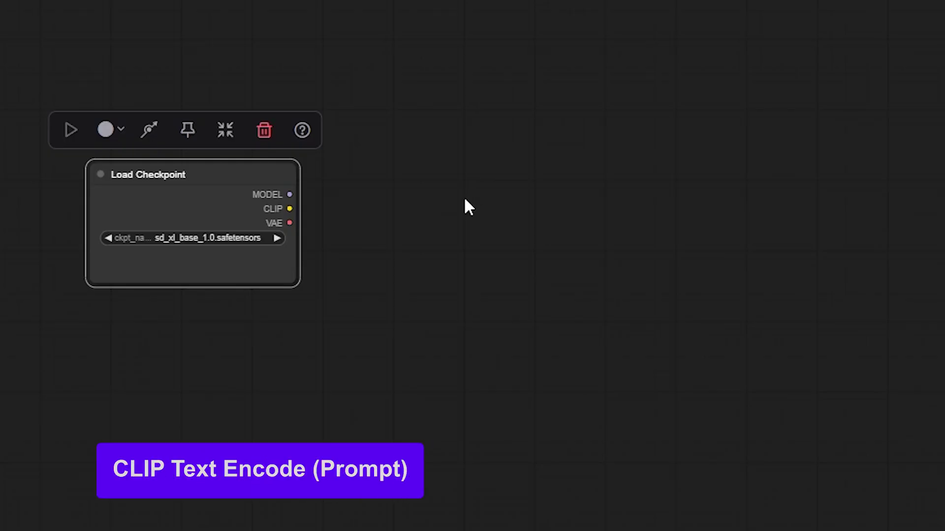
- Add a CLIP Text Encode (Prompt) node right of Load Checkpoint and place a copy below it
{"action": "double_click", "coordinate": [465, 201]}
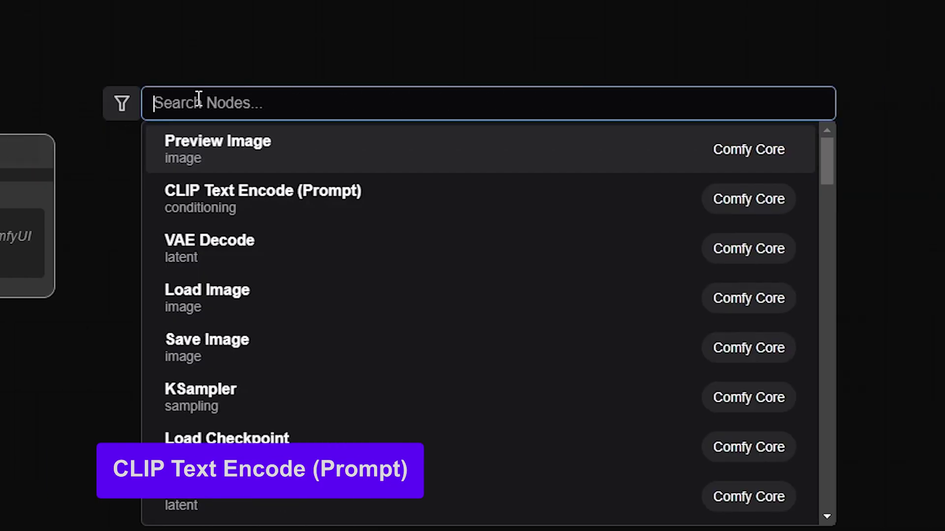
{"action": "type", "text": "CLIP"}
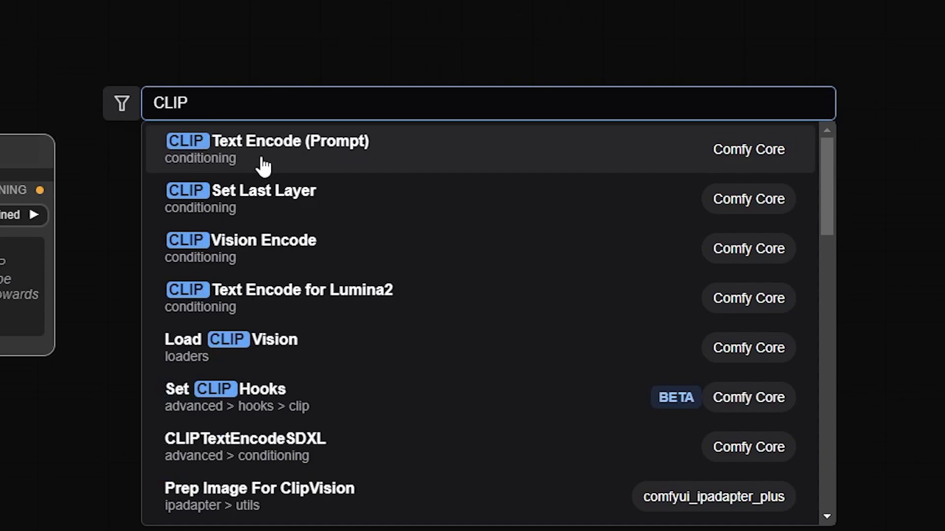
{"action": "left_click", "coordinate": [335, 150]}
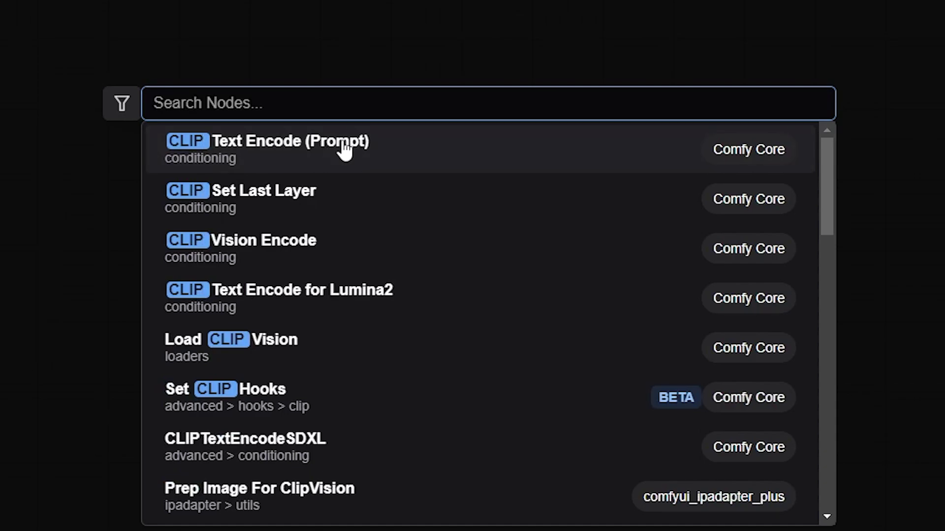
{"action": "left_click_drag", "start_coordinate": [440, 59], "coordinate": [469, 63]}
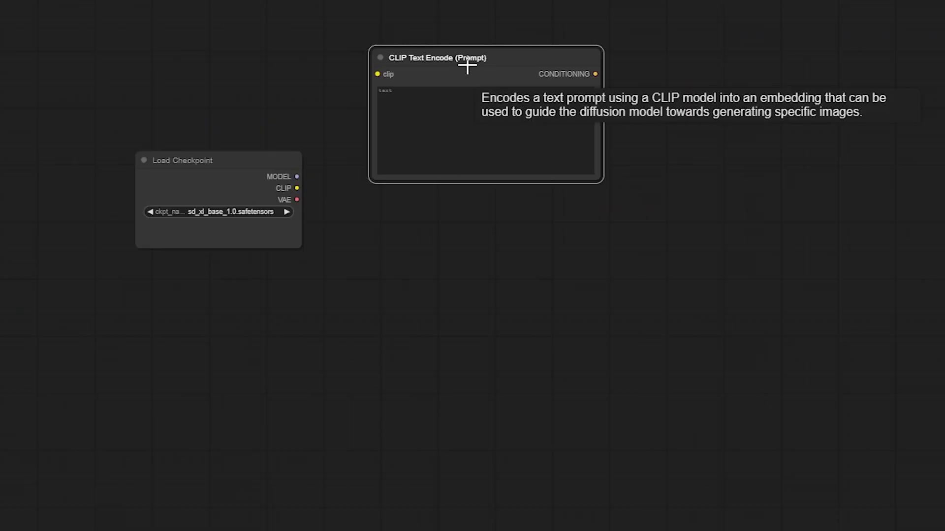
{"action": "key", "text": "ctrl+c"}
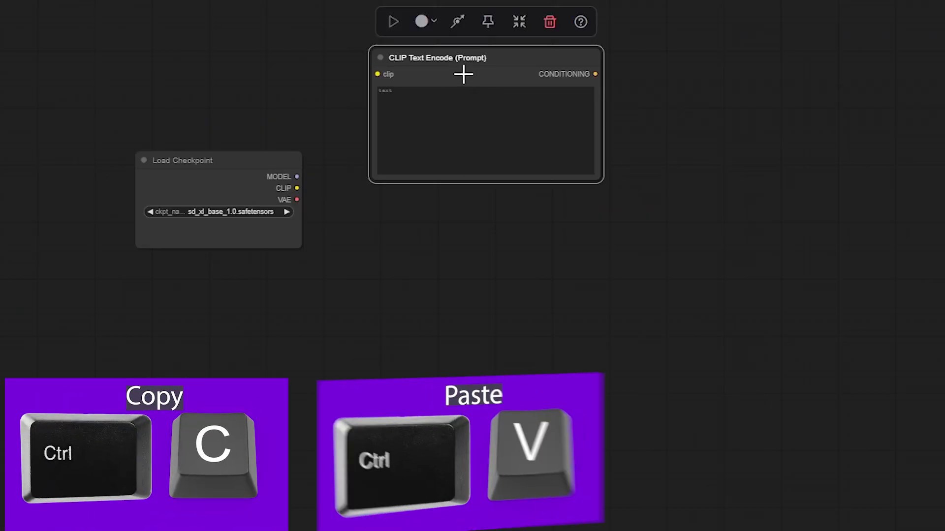
{"action": "key", "text": "ctrl+v"}
{"action": "left_click_drag", "start_coordinate": [502, 84], "coordinate": [422, 218]}
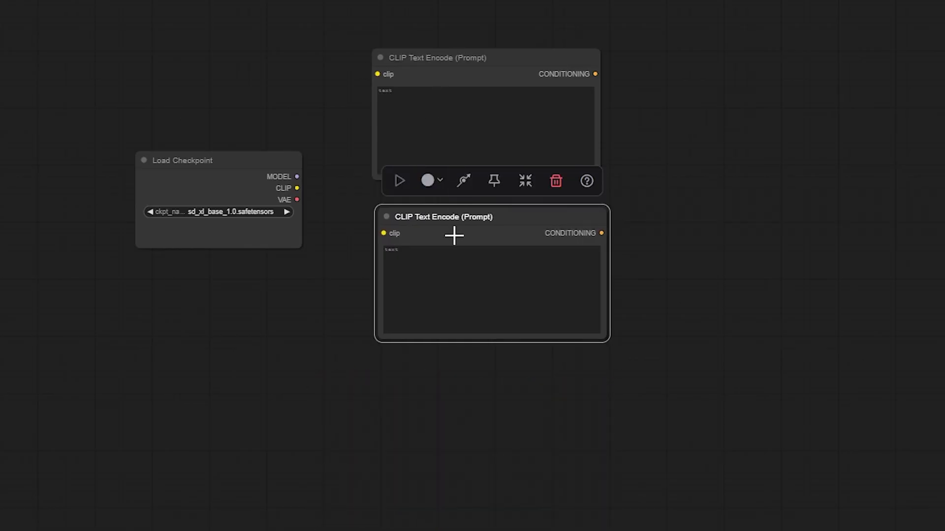
- Select both CLIP Text Encode nodes and nudge the lower one slightly left and down
{"action": "left_click", "coordinate": [445, 54]}
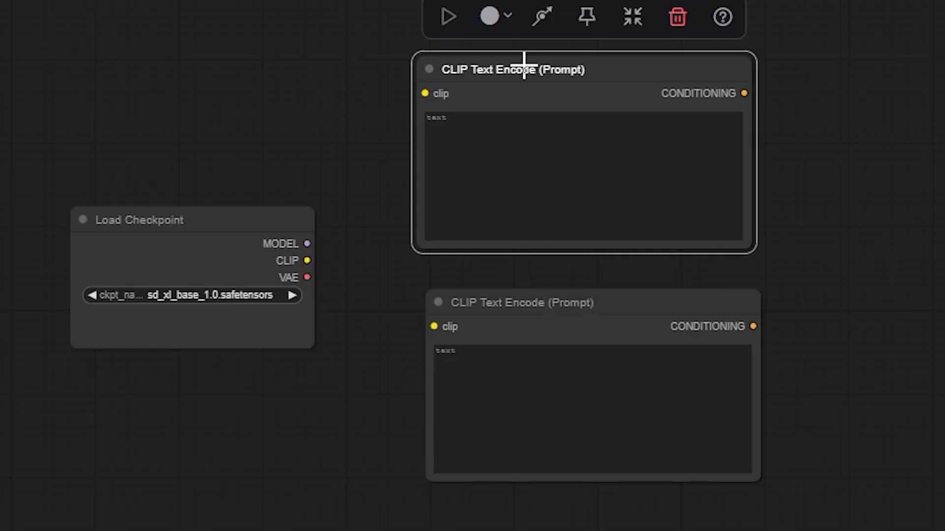
{"action": "double_click", "coordinate": [524, 67]}
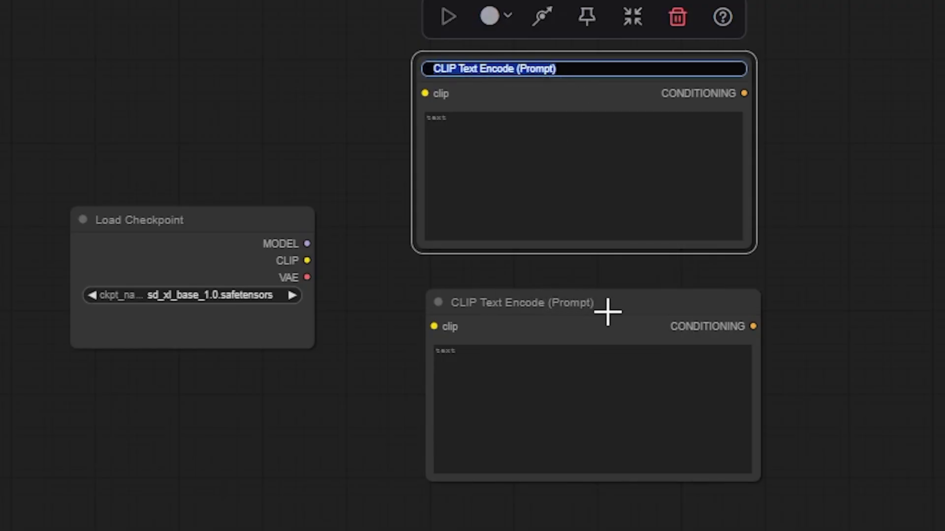
{"action": "left_click", "coordinate": [639, 303]}
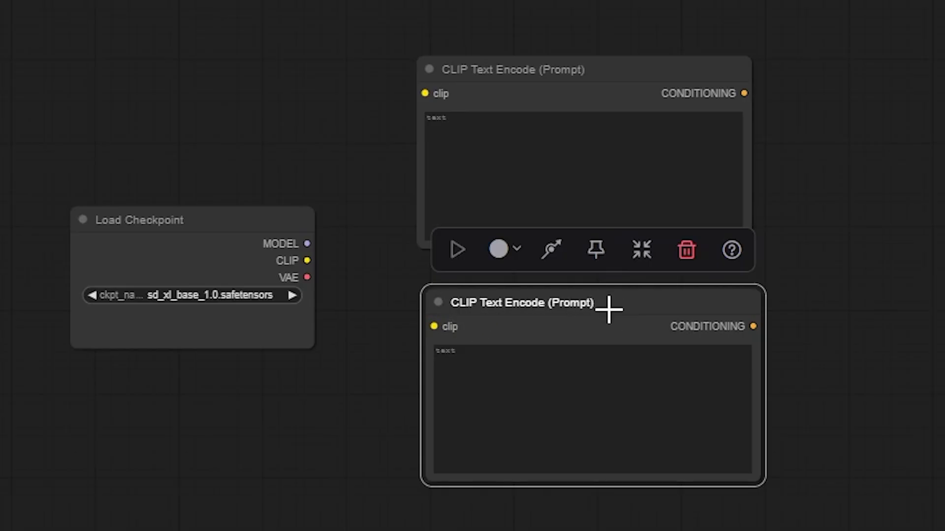
{"action": "mouse_move", "coordinate": [609, 309]}
{"action": "left_mouse_down"}
{"action": "mouse_move", "coordinate": [592, 316]}
{"action": "mouse_move", "coordinate": [605, 316]}
{"action": "left_mouse_up"}
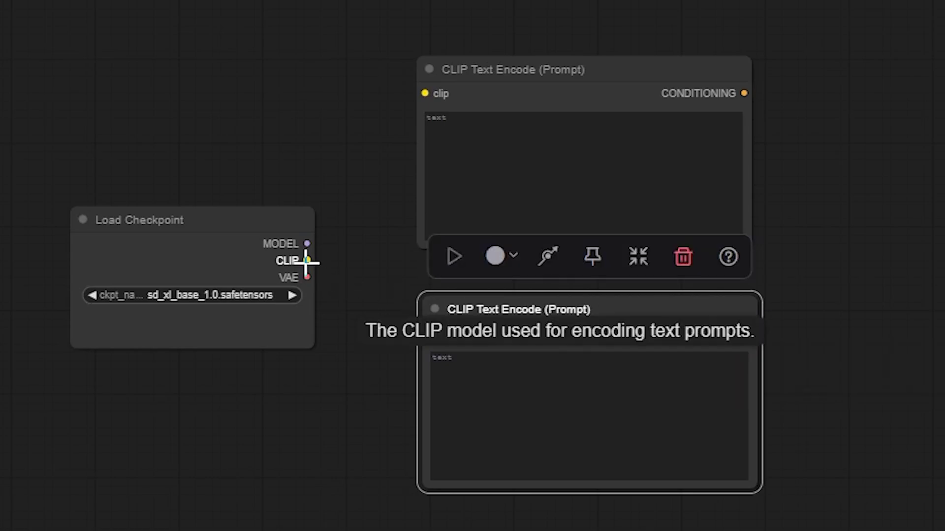
- Link Load Checkpoint's CLIP output to the clip inputs of both prompt nodes
{"action": "left_click_drag", "start_coordinate": [309, 261], "coordinate": [422, 96]}
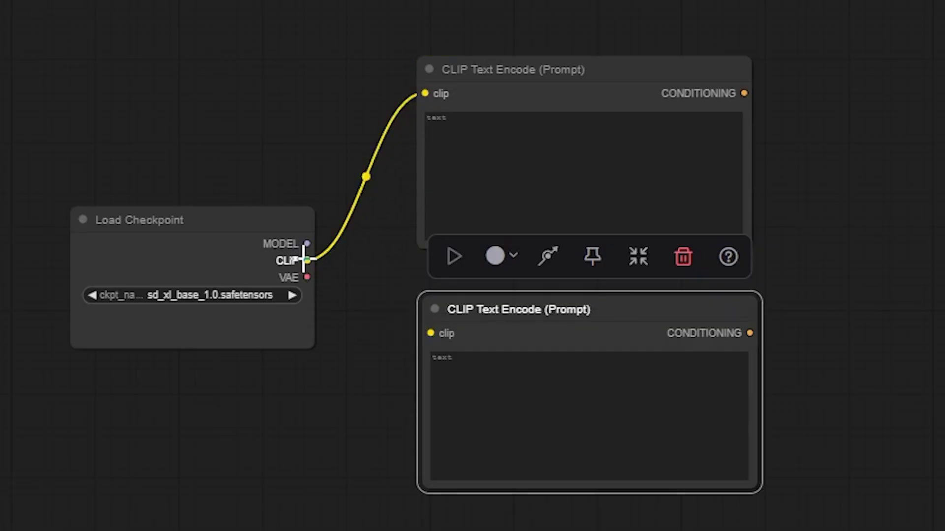
{"action": "left_click_drag", "start_coordinate": [307, 260], "coordinate": [341, 270]}
{"action": "left_click_drag", "start_coordinate": [365, 327], "coordinate": [431, 333]}
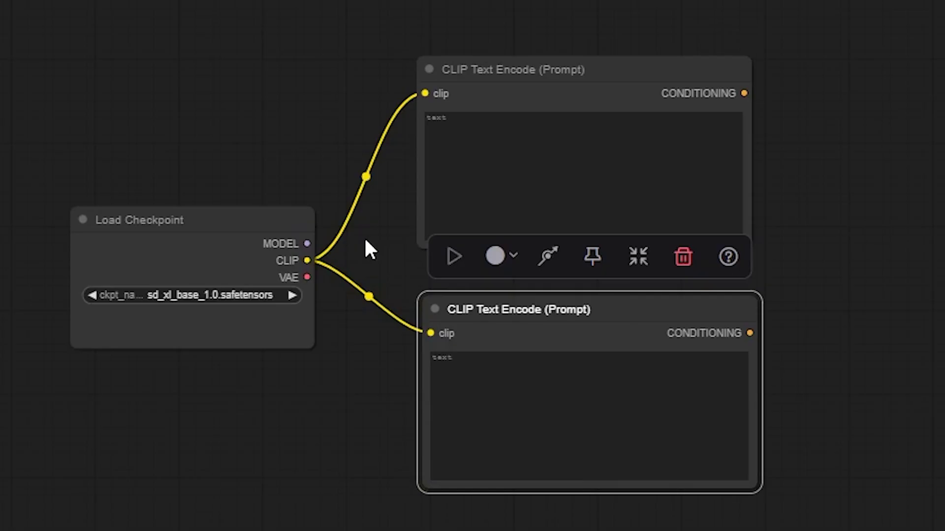
{"action": "mouse_move", "coordinate": [503, 309]}
{"action": "left_mouse_down"}
{"action": "mouse_move", "coordinate": [512, 331]}
{"action": "mouse_move", "coordinate": [493, 321]}
{"action": "mouse_move", "coordinate": [501, 325]}
{"action": "left_mouse_up"}
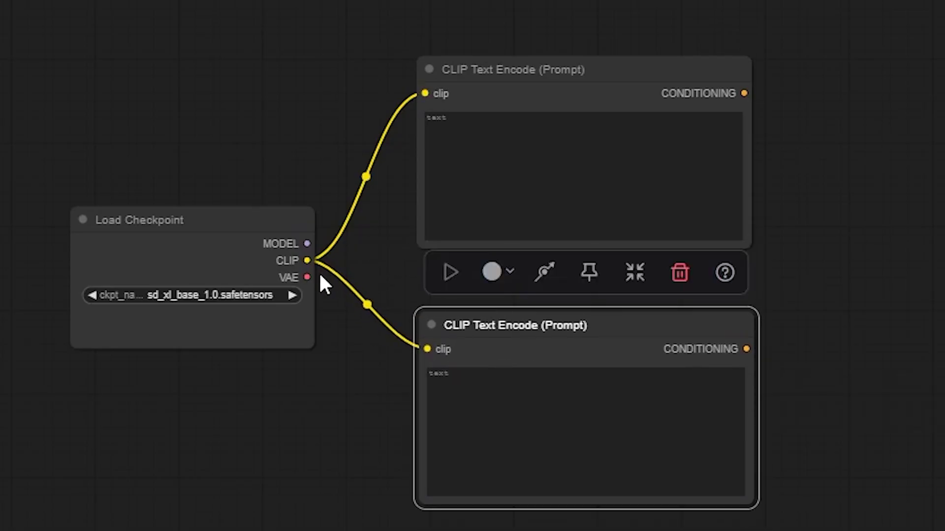
- Paste the watercolor brown-bear-by-the-lake prompt into the upper CLIP Text Encode node
{"action": "left_click", "coordinate": [522, 136]}
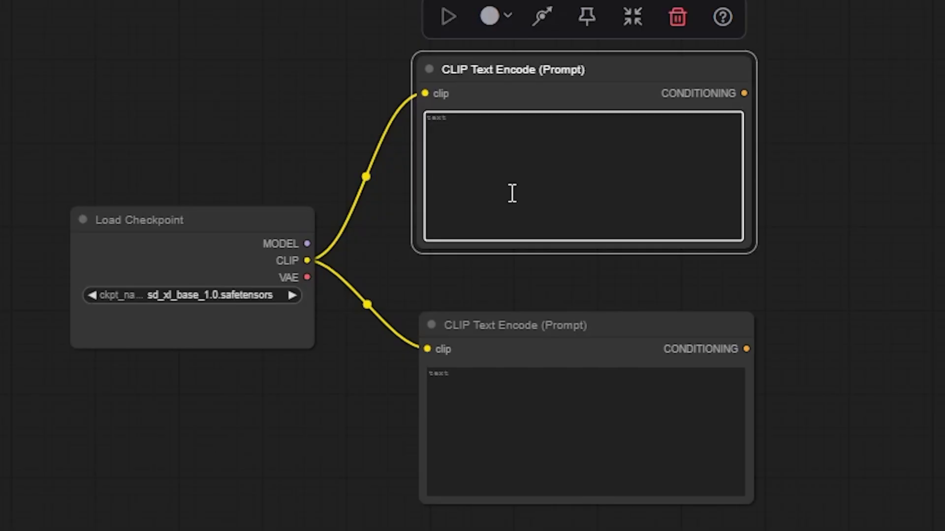
{"action": "left_click", "coordinate": [523, 169]}
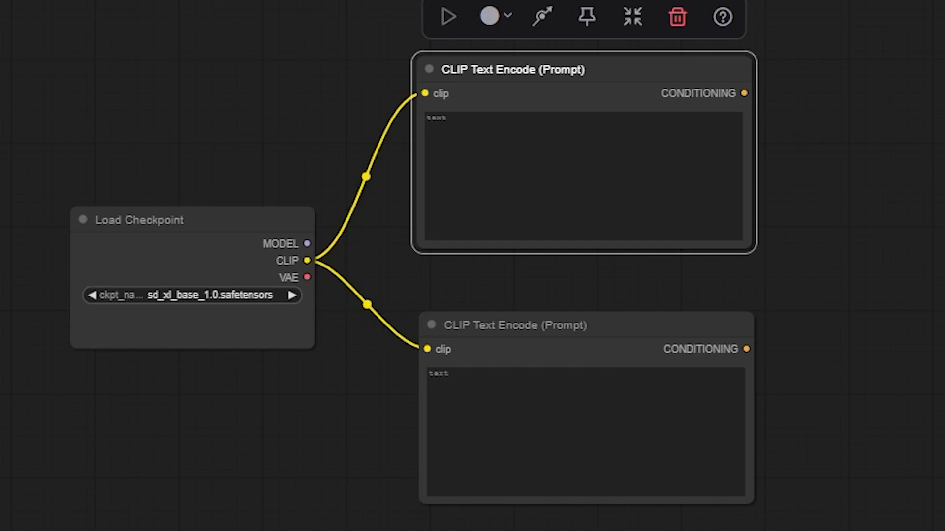
{"action": "left_click", "coordinate": [525, 162]}
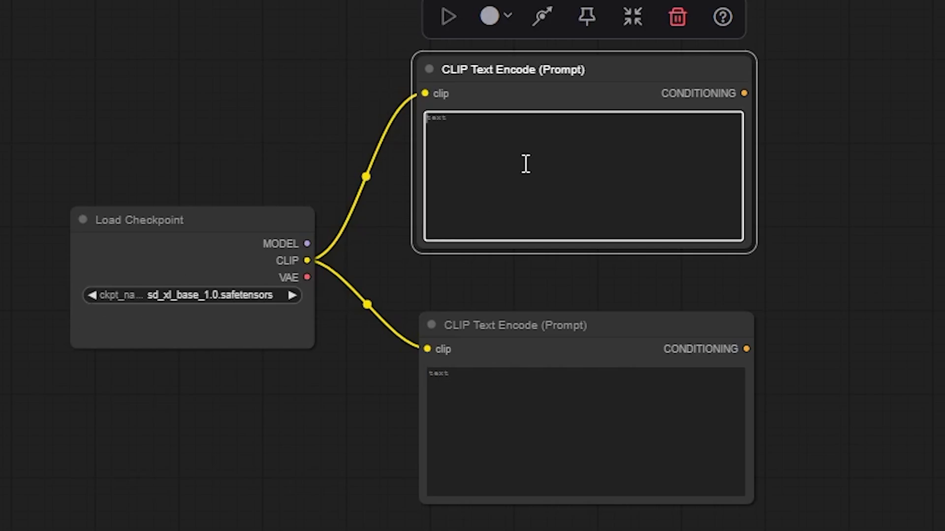
{"action": "key", "text": "ctrl+v"}
{"action": "scroll", "coordinate": [560, 218], "scroll_direction": "up", "scroll_amount": 5}
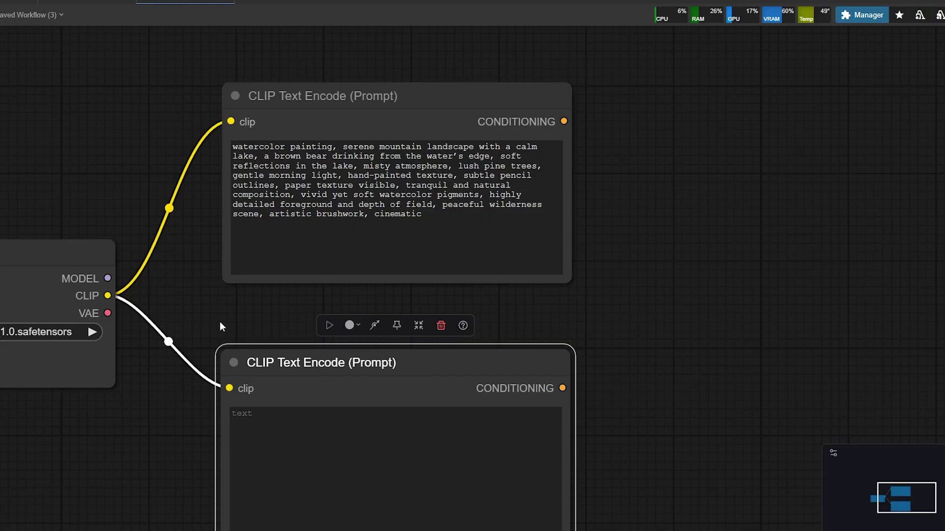
- Paste the negative list of unwanted quality traits into the lower prompt node
{"action": "left_click", "coordinate": [338, 436]}
{"action": "key", "text": "ctrl+v"}
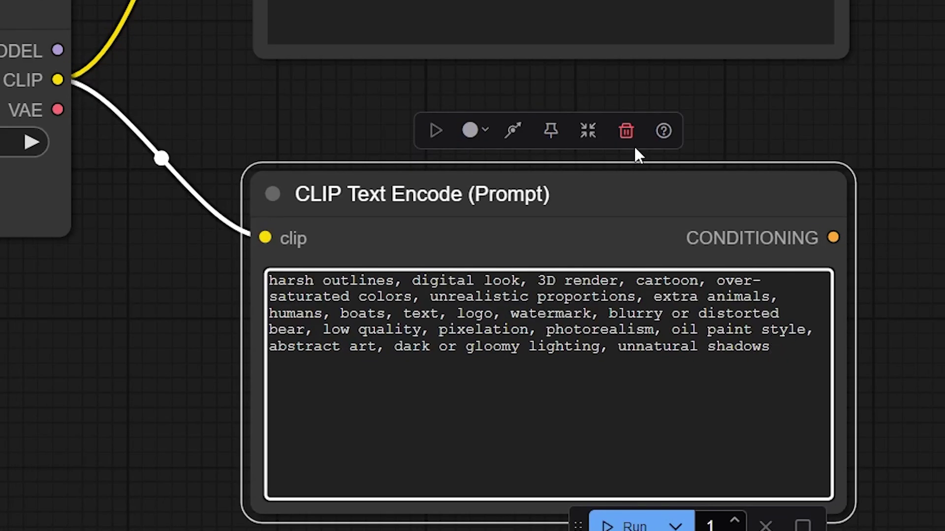
{"action": "scroll", "coordinate": [638, 156], "scroll_direction": "down", "scroll_amount": 3}
{"action": "left_click_drag", "start_coordinate": [695, 89], "coordinate": [755, 10]}
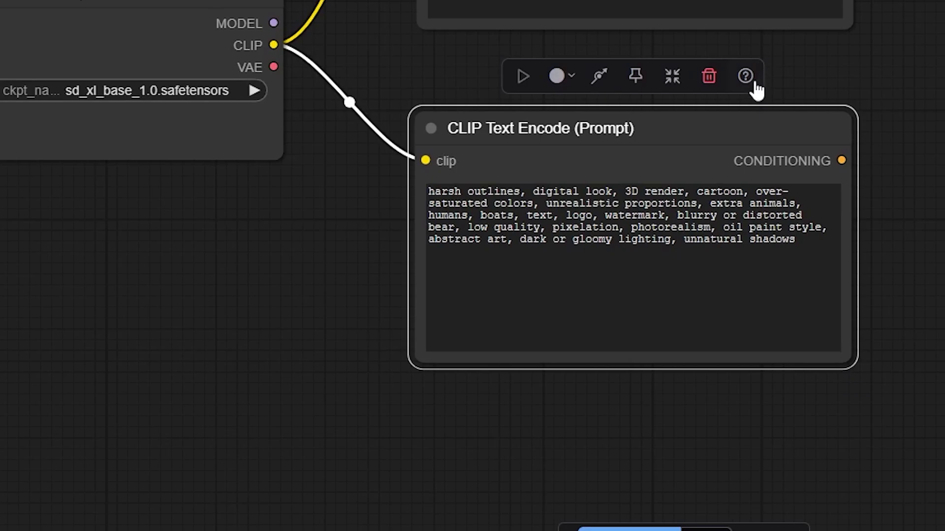
{"action": "scroll", "coordinate": [729, 281], "scroll_direction": "down", "scroll_amount": 3}
{"action": "left_click_drag", "start_coordinate": [728, 280], "coordinate": [579, 304]}
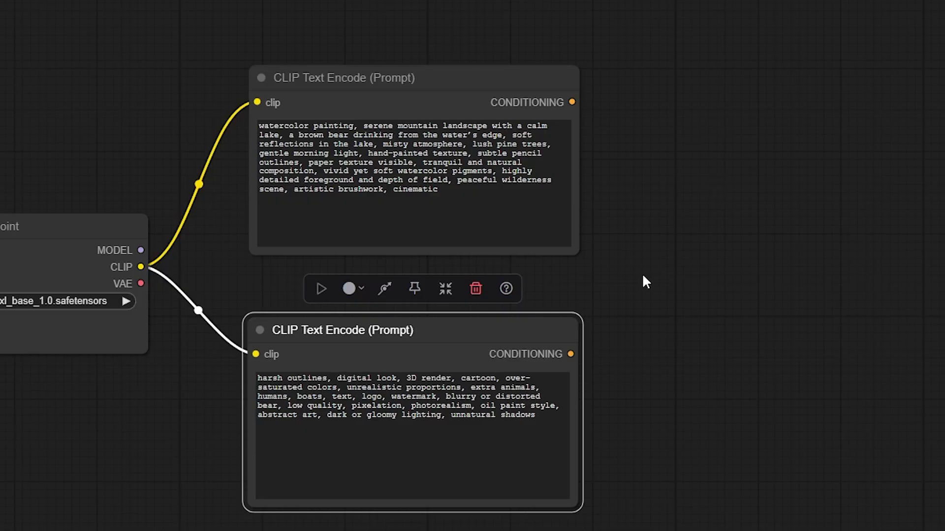
- Add a default KSampler node and shift it a little left beside the prompt nodes
{"action": "double_click", "coordinate": [722, 173]}
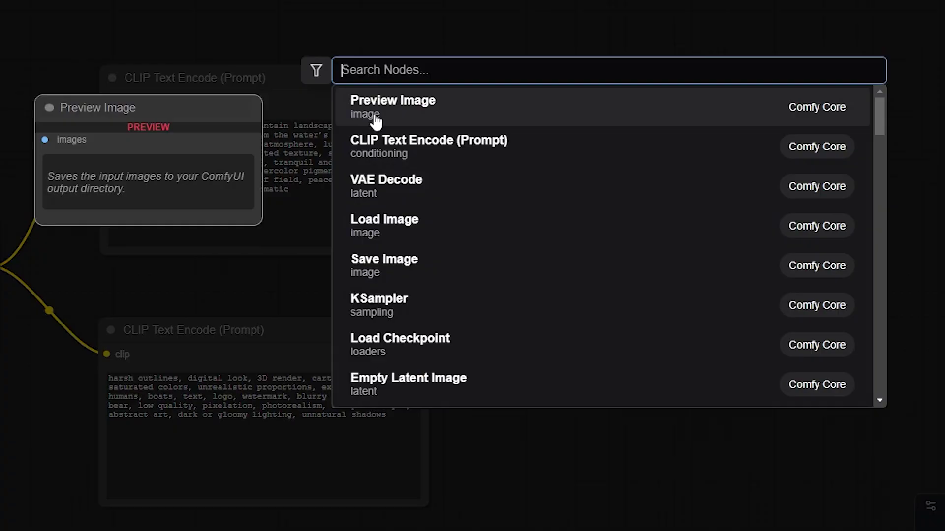
{"action": "type", "text": "KSampler"}
{"action": "key", "text": "Return"}
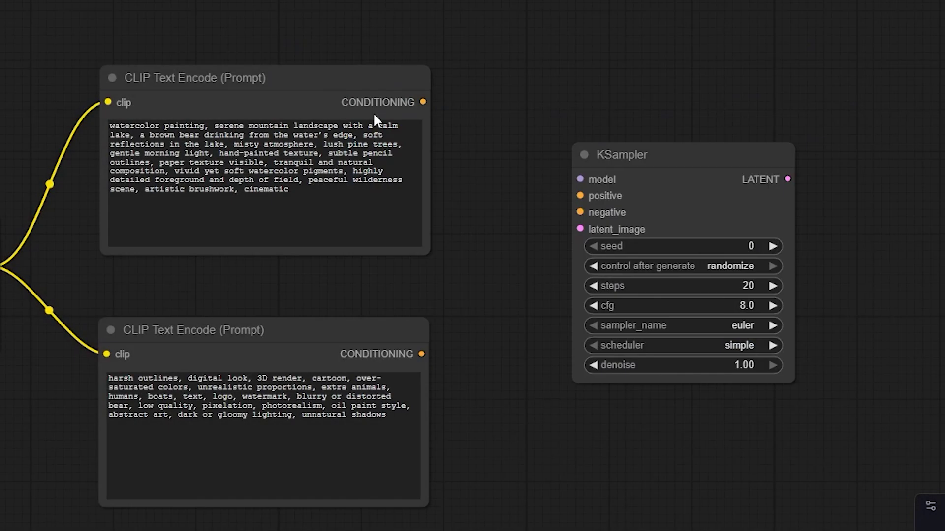
{"action": "left_click_drag", "start_coordinate": [657, 172], "coordinate": [597, 168]}
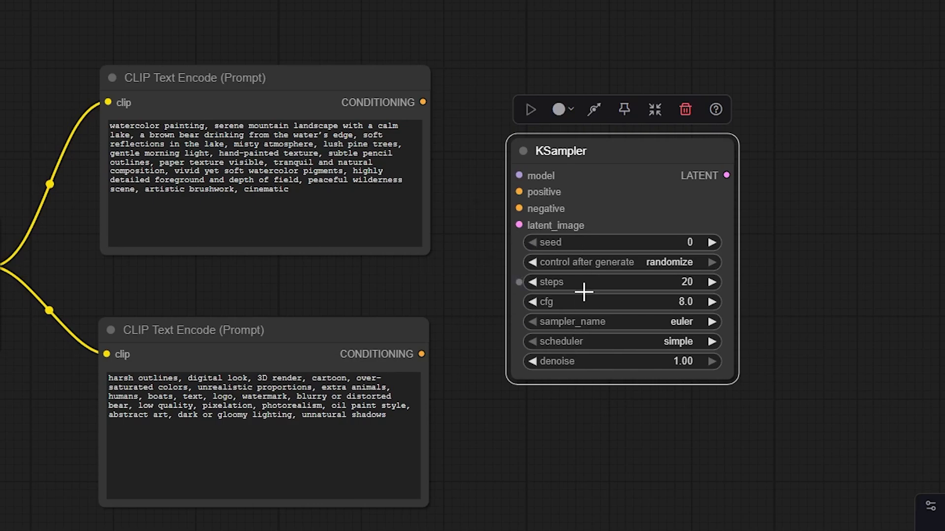
{"action": "mouse_move", "coordinate": [589, 162]}
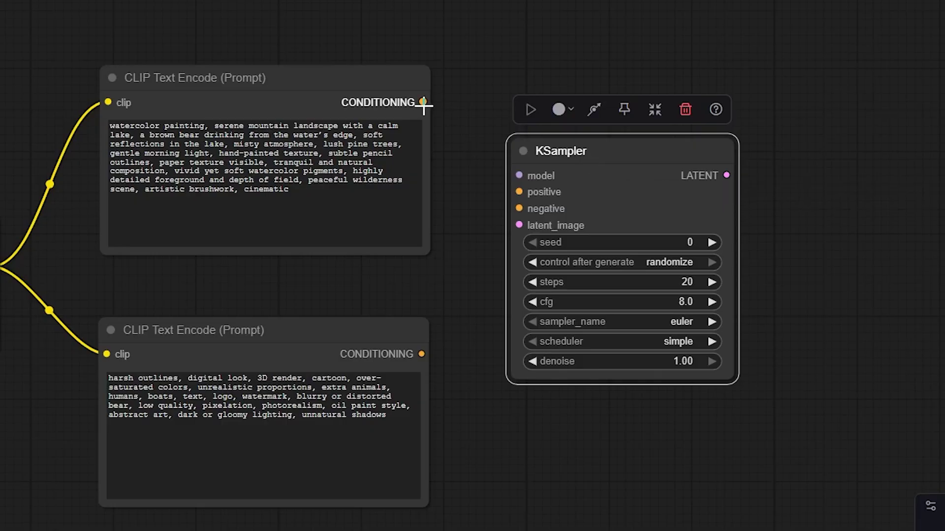
- Wire the upper and lower prompts to positive and negative, and checkpoint MODEL to model
{"action": "left_click_drag", "start_coordinate": [422, 102], "coordinate": [503, 192]}
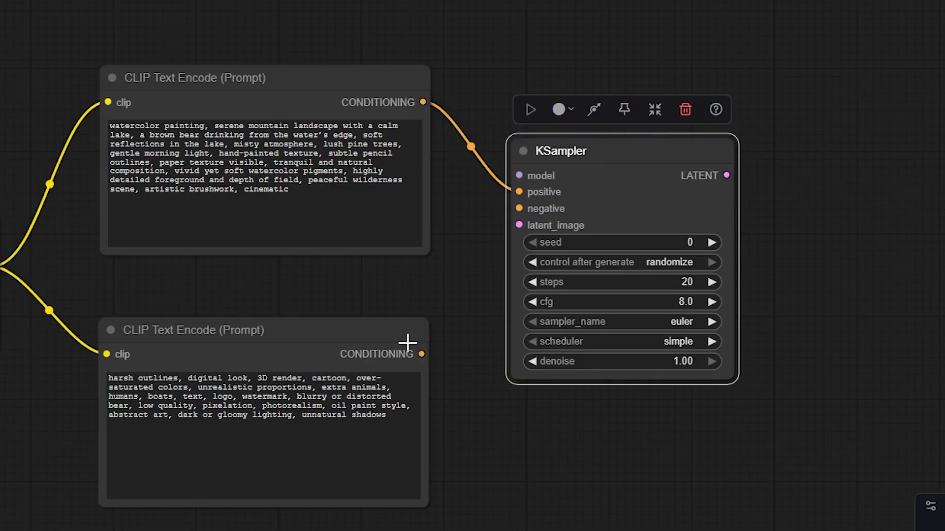
{"action": "left_click_drag", "start_coordinate": [437, 263], "coordinate": [518, 209]}
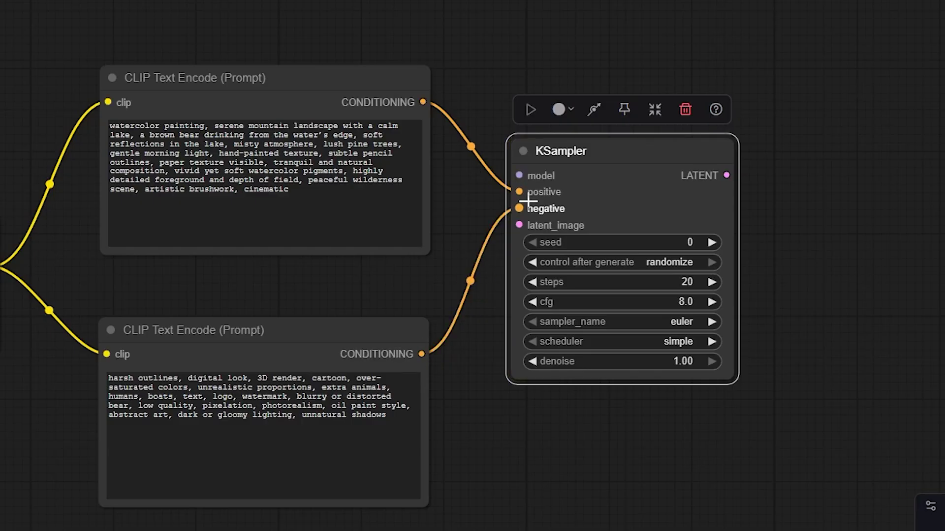
{"action": "left_click_drag", "start_coordinate": [231, 250], "coordinate": [694, 185]}
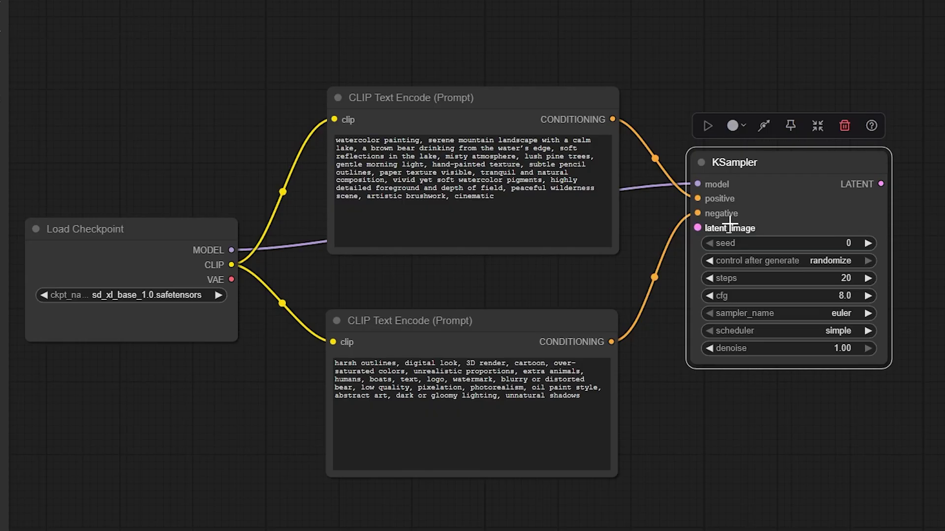
{"action": "left_click_drag", "start_coordinate": [782, 158], "coordinate": [813, 157]}
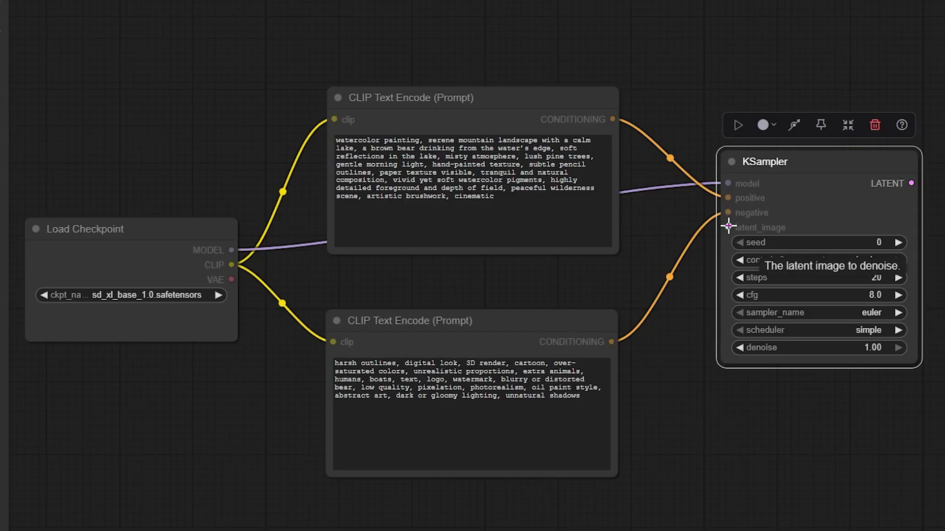
- Create an Empty Latent Image node (512×512, batch 1) from the KSampler's latent_image input
{"action": "left_click_drag", "start_coordinate": [728, 227], "coordinate": [680, 334]}
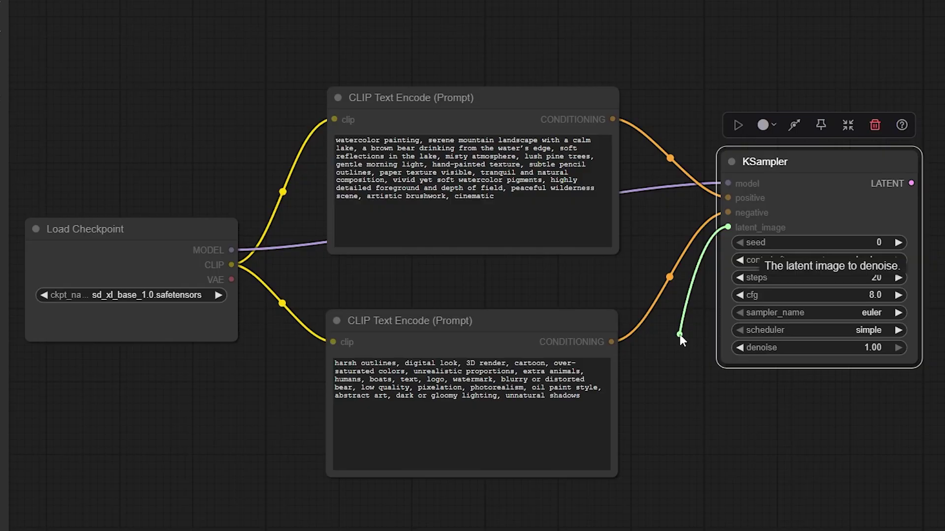
{"action": "left_click_drag", "start_coordinate": [680, 335], "coordinate": [680, 335]}
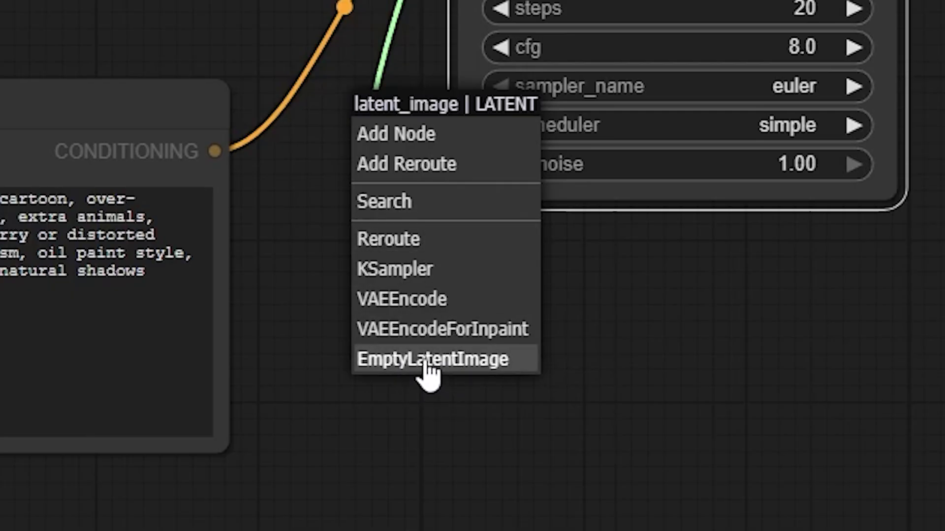
{"action": "left_click", "coordinate": [425, 364]}
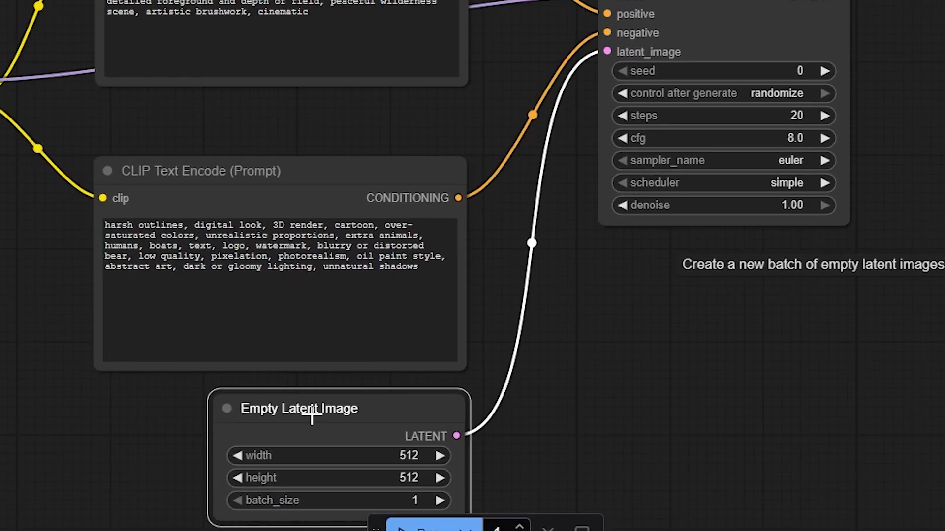
{"action": "left_click_drag", "start_coordinate": [605, 311], "coordinate": [554, 82]}
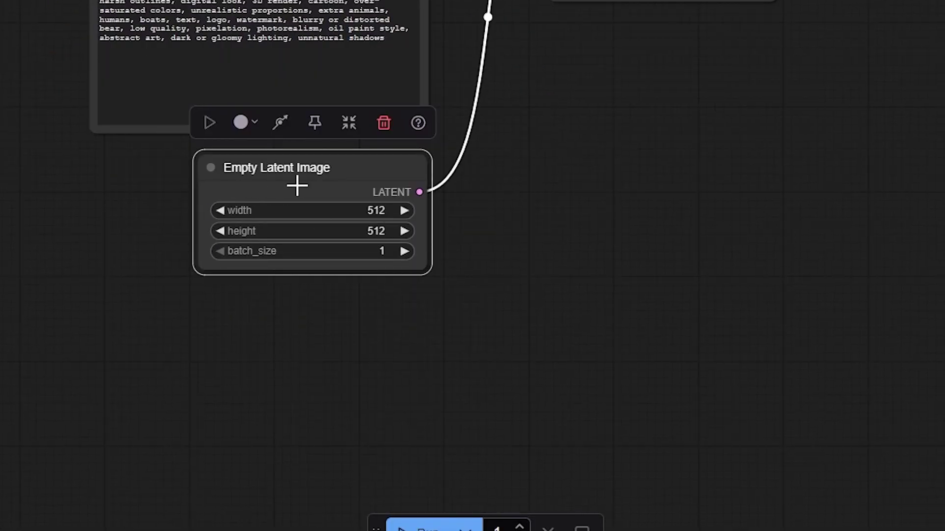
{"action": "left_click_drag", "start_coordinate": [350, 172], "coordinate": [347, 186]}
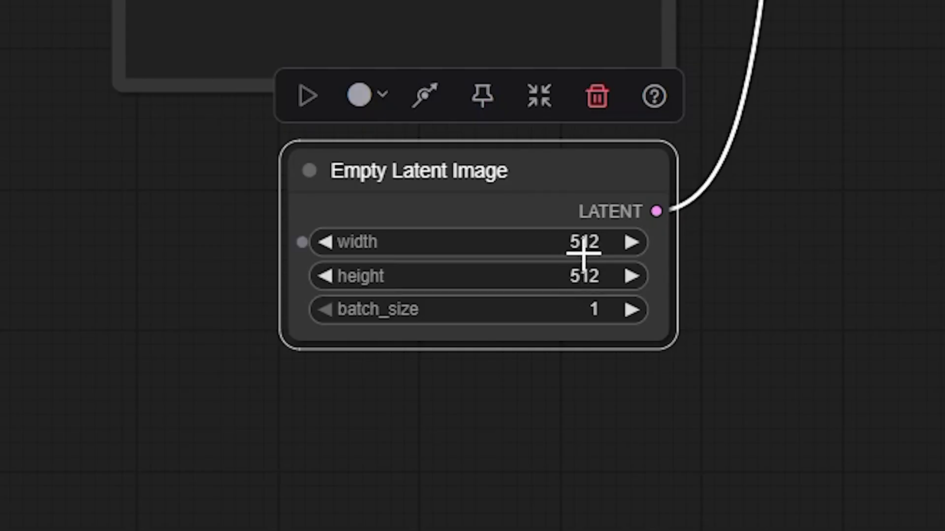
- Set the Empty Latent Image width and height to 1080 each
{"action": "left_click", "coordinate": [585, 231]}
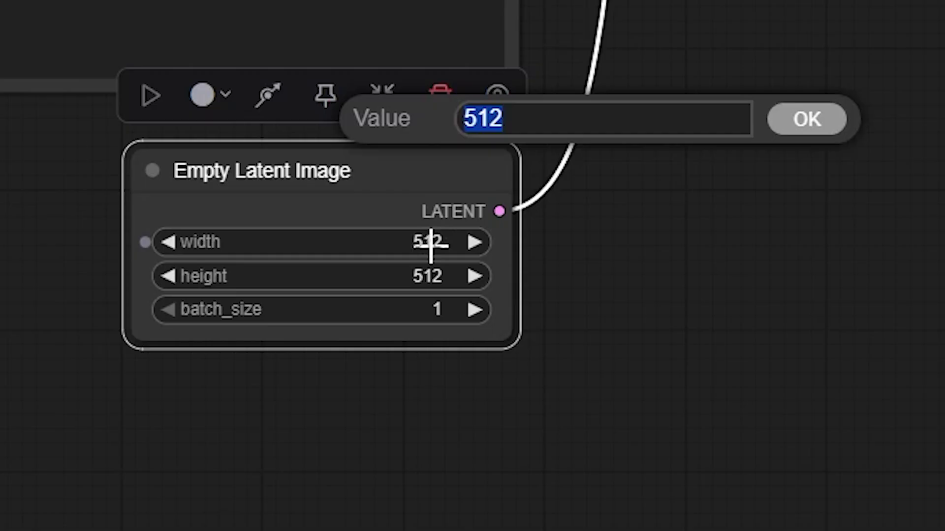
{"action": "type", "text": "1080"}
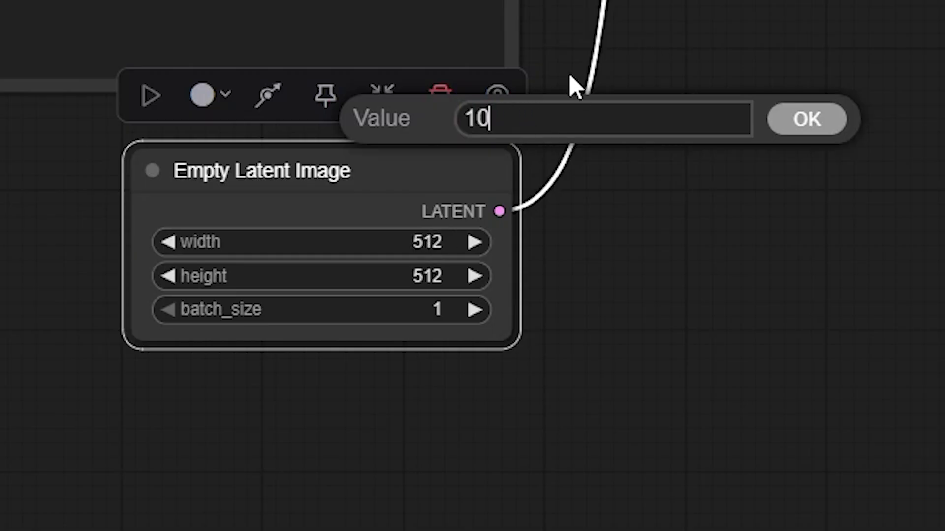
{"action": "left_click", "coordinate": [820, 125]}
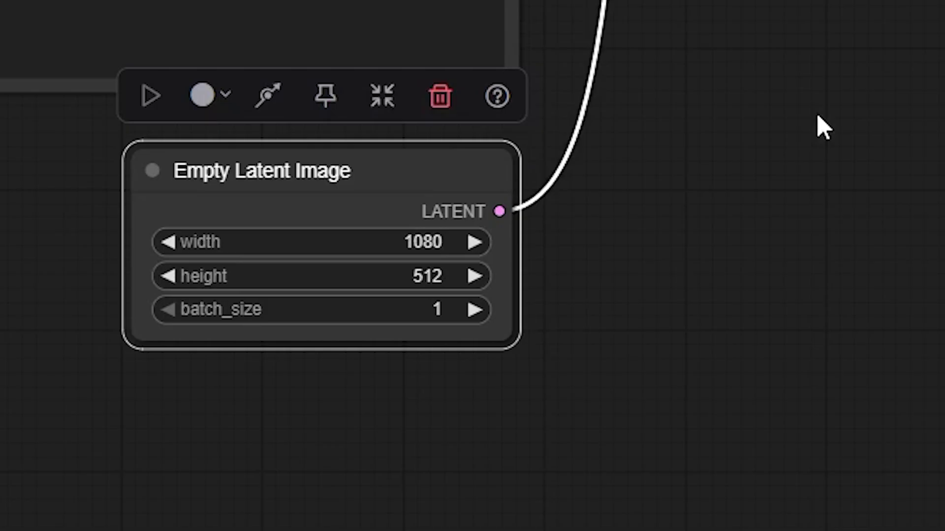
{"action": "left_click", "coordinate": [467, 273]}
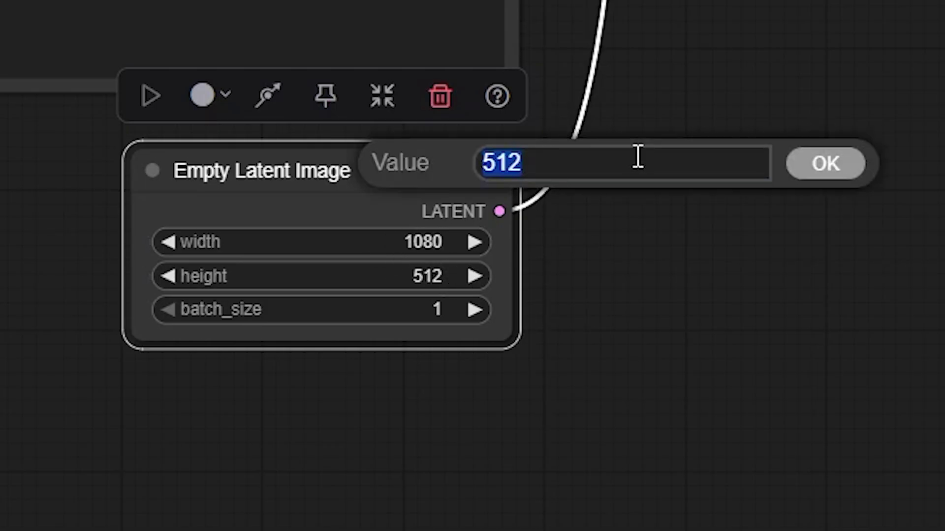
{"action": "type", "text": "1080"}
{"action": "left_click", "coordinate": [826, 168]}
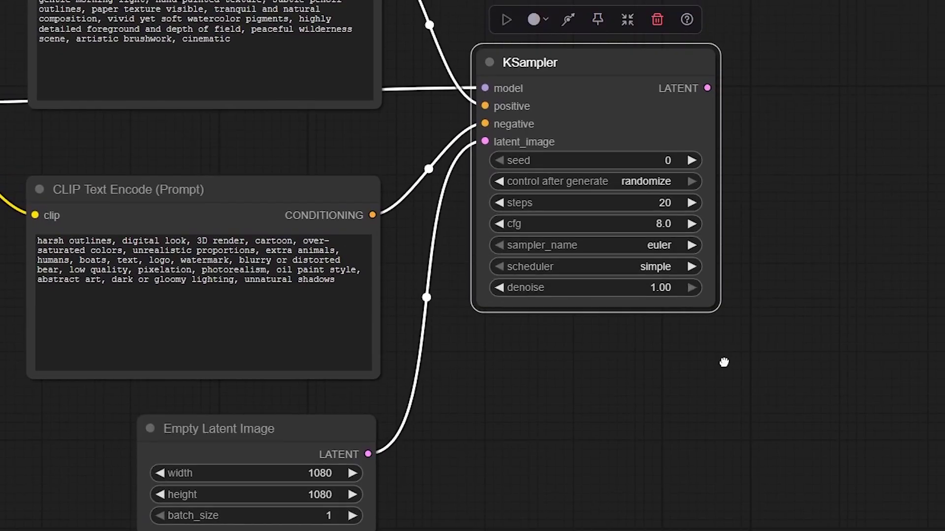
{"action": "scroll", "coordinate": [724, 362], "scroll_direction": "up", "scroll_amount": 2}
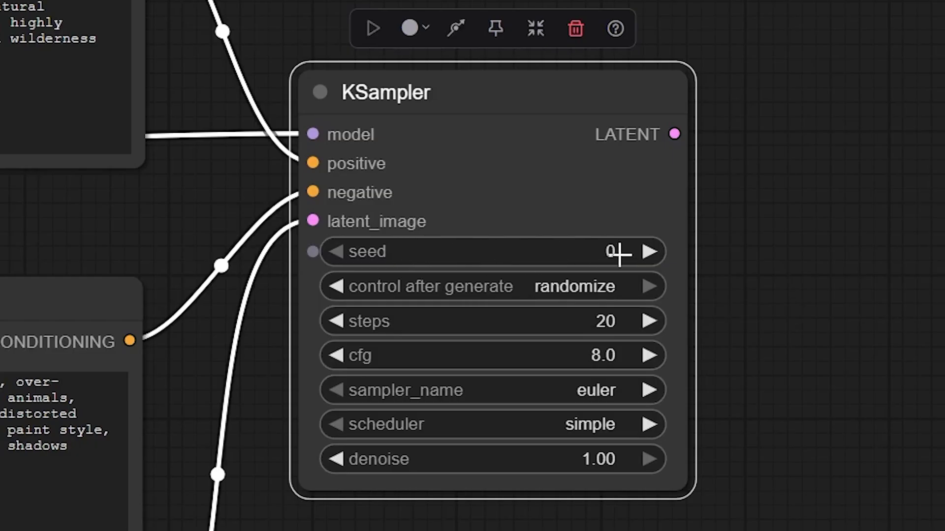
{"action": "scroll", "coordinate": [619, 254], "scroll_direction": "down", "scroll_amount": 2}
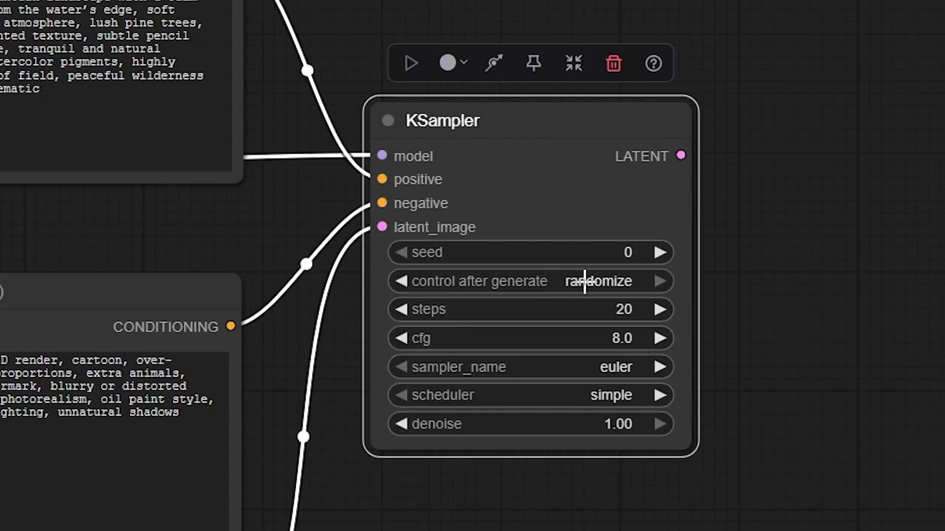
{"action": "left_click", "coordinate": [552, 281]}
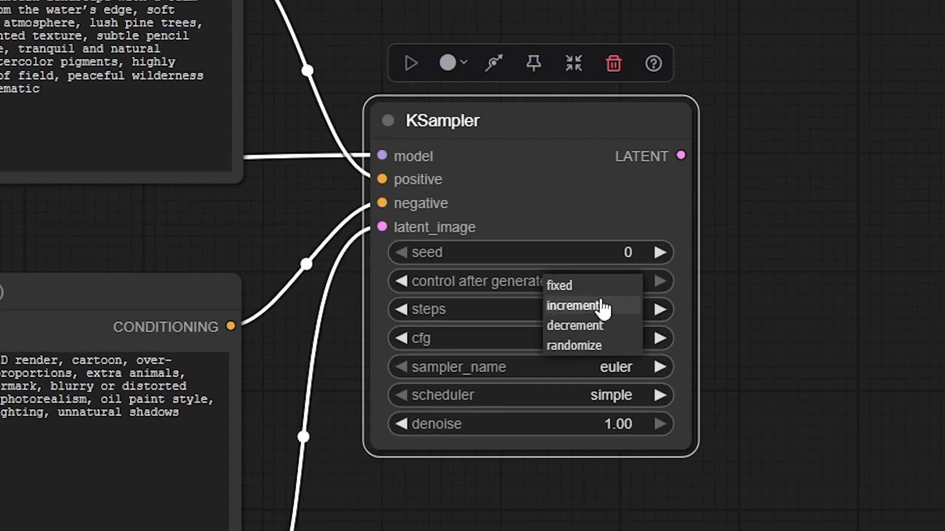
{"action": "left_click", "coordinate": [600, 346]}
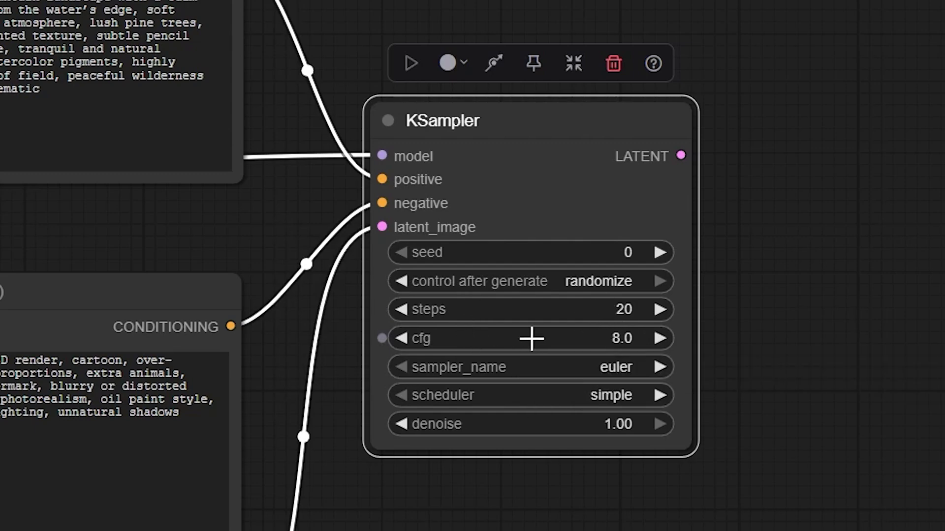
{"action": "mouse_move", "coordinate": [529, 370]}
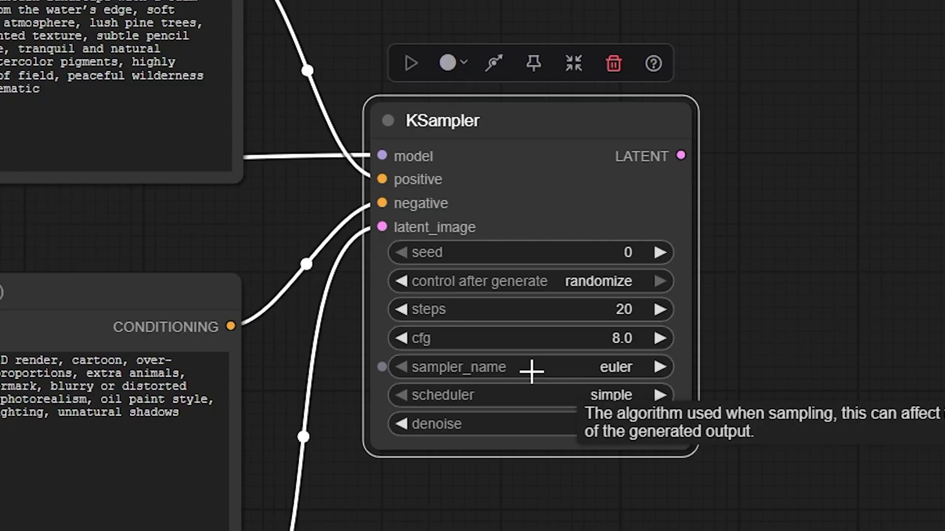
{"action": "left_click", "coordinate": [570, 369]}
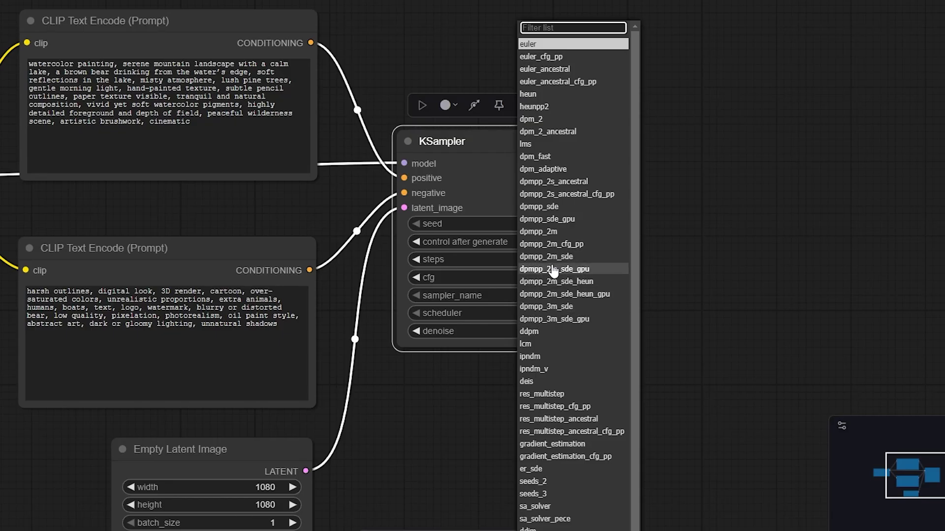
{"action": "scroll", "coordinate": [565, 315], "scroll_direction": "down", "scroll_amount": 1}
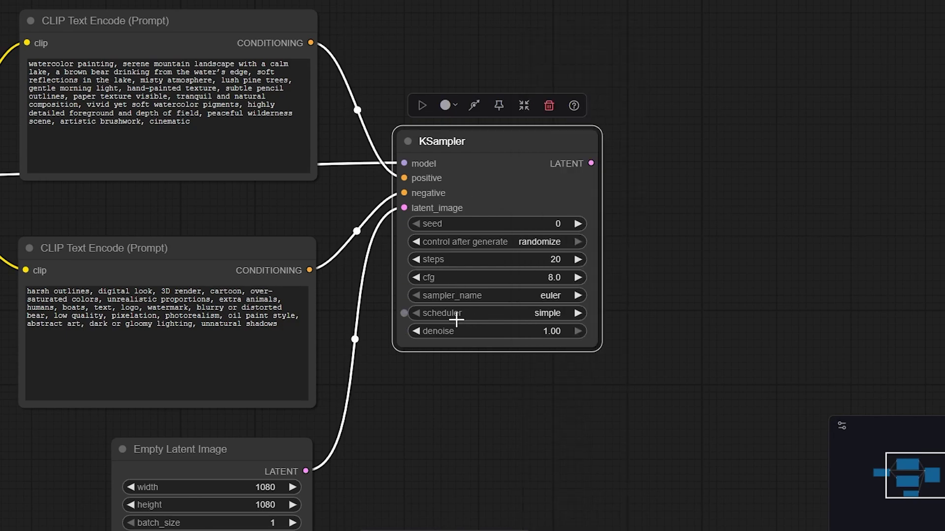
- Change the KSampler scheduler from simple to karras
{"action": "left_click", "coordinate": [533, 313]}
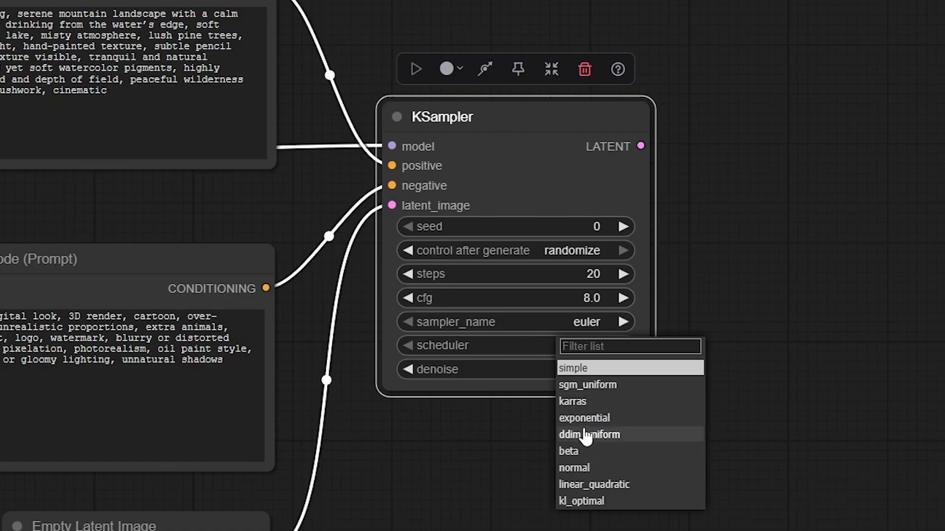
{"action": "left_click", "coordinate": [574, 402]}
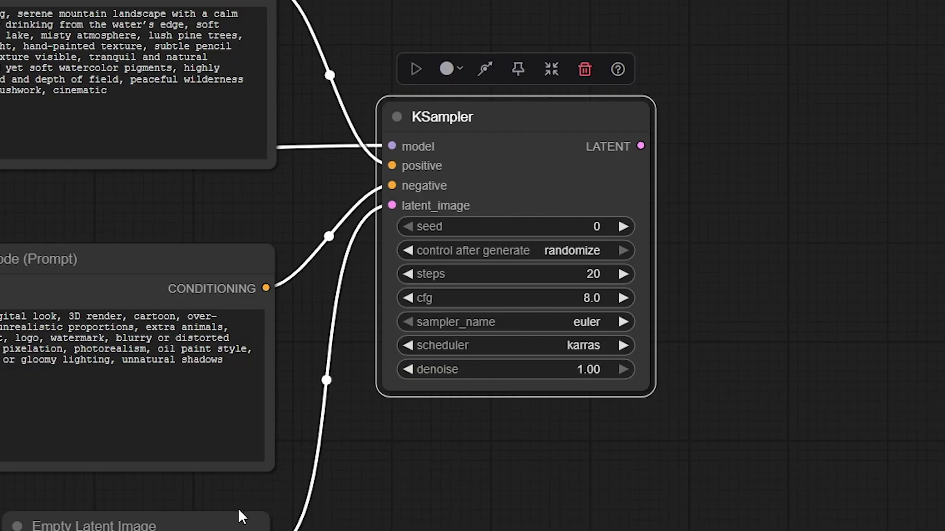
{"action": "mouse_move", "coordinate": [285, 442]}
{"action": "left_mouse_down"}
{"action": "mouse_move", "coordinate": [311, 432]}
{"action": "mouse_move", "coordinate": [283, 435]}
{"action": "left_mouse_up"}
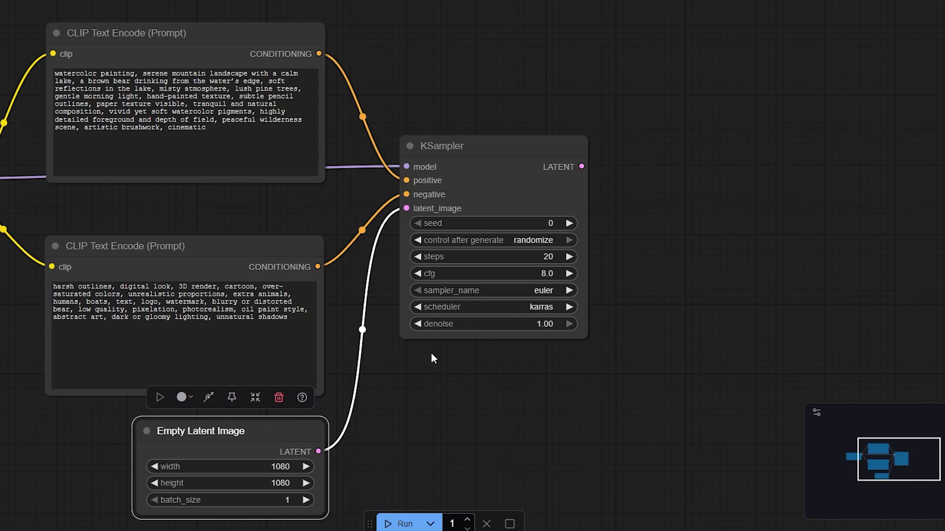
{"action": "scroll", "coordinate": [476, 394], "scroll_direction": "down", "scroll_amount": 1}
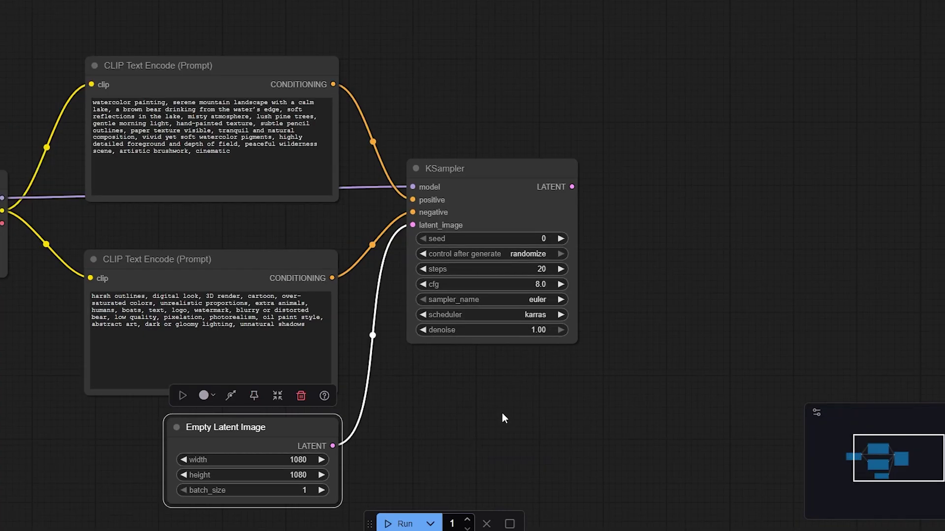
{"action": "scroll", "coordinate": [513, 420], "scroll_direction": "down", "scroll_amount": 2}
- Add a VAE Decode node fed by the KSampler's LATENT output and position it beside the sampler
{"action": "left_click_drag", "start_coordinate": [532, 412], "coordinate": [504, 421]}
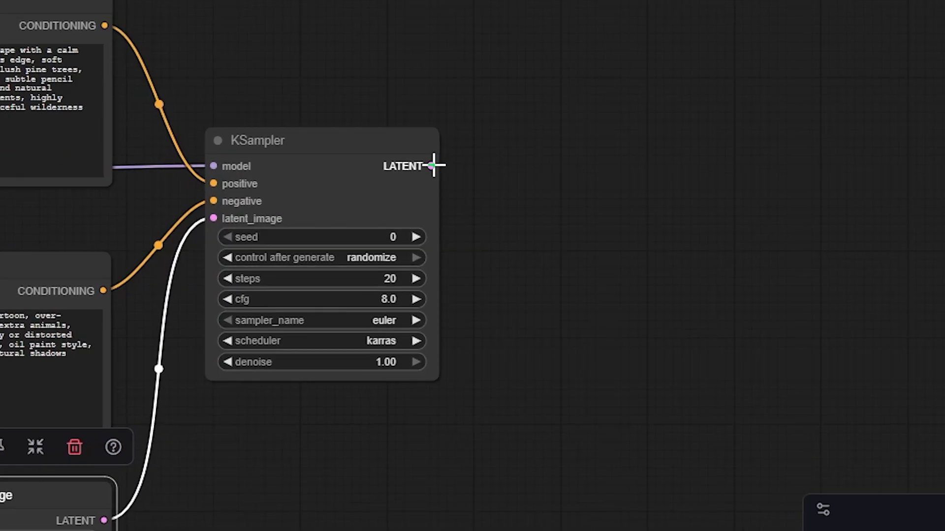
{"action": "left_click_drag", "start_coordinate": [432, 166], "coordinate": [544, 185]}
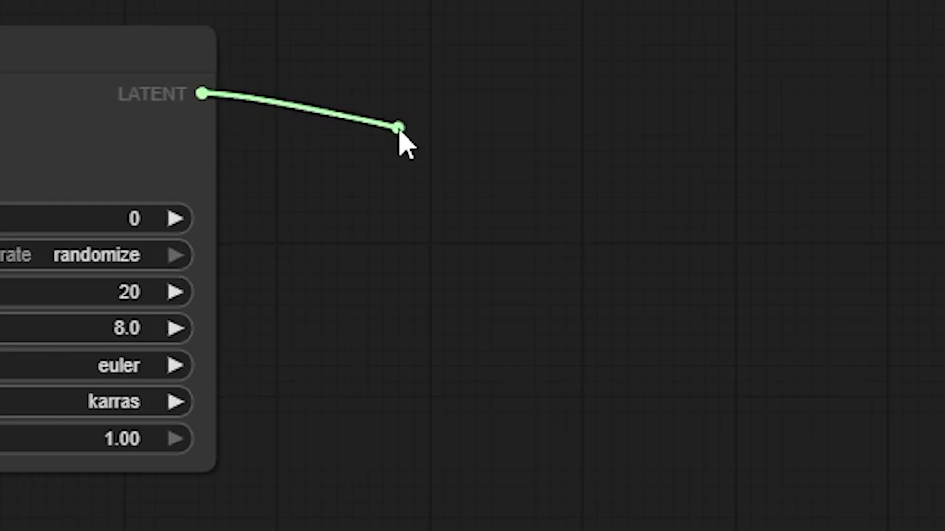
{"action": "mouse_move", "coordinate": [399, 129]}
{"action": "left_mouse_down"}
{"action": "mouse_move", "coordinate": [390, 131]}
{"action": "mouse_move", "coordinate": [406, 130]}
{"action": "left_mouse_up"}
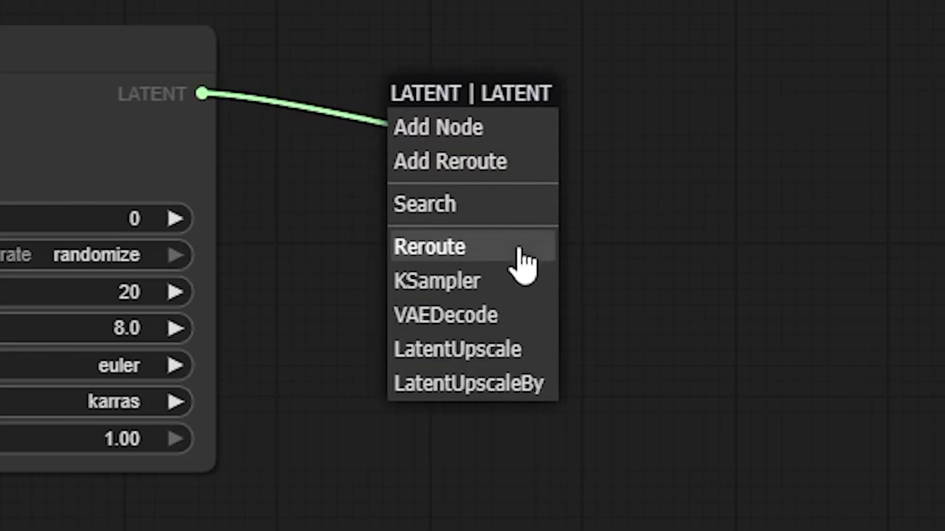
{"action": "left_click", "coordinate": [410, 317]}
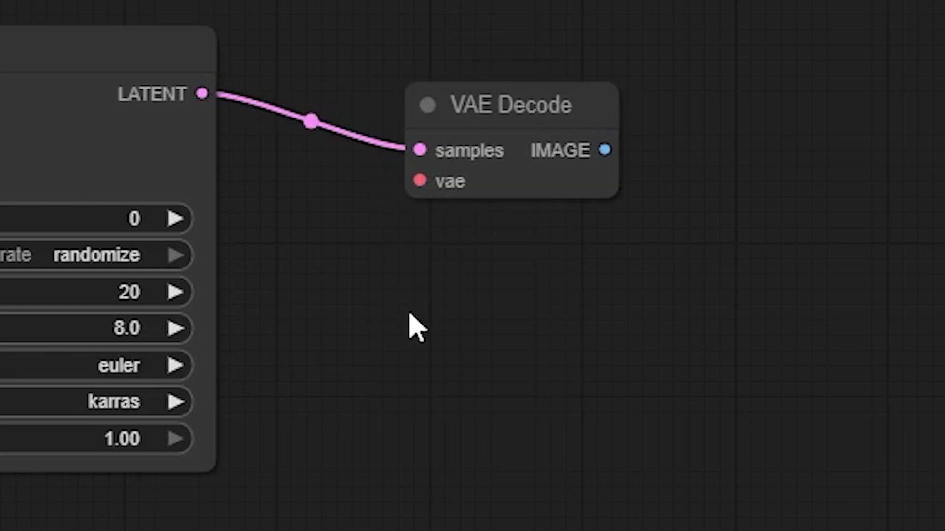
{"action": "mouse_move", "coordinate": [492, 103]}
{"action": "left_mouse_down"}
{"action": "mouse_move", "coordinate": [438, 66]}
{"action": "mouse_move", "coordinate": [474, 108]}
{"action": "left_mouse_up"}
{"action": "scroll", "coordinate": [475, 109], "scroll_direction": "down", "scroll_amount": 2}
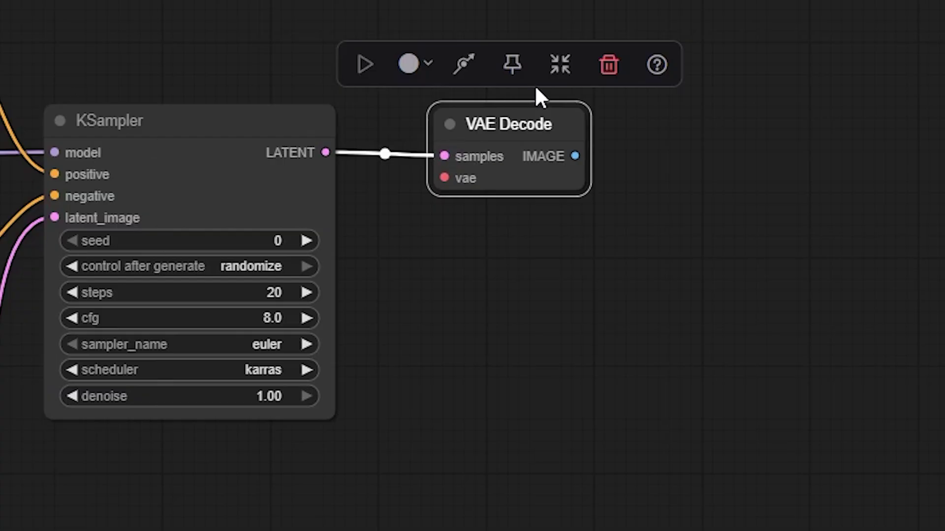
{"action": "left_click_drag", "start_coordinate": [506, 116], "coordinate": [487, 112]}
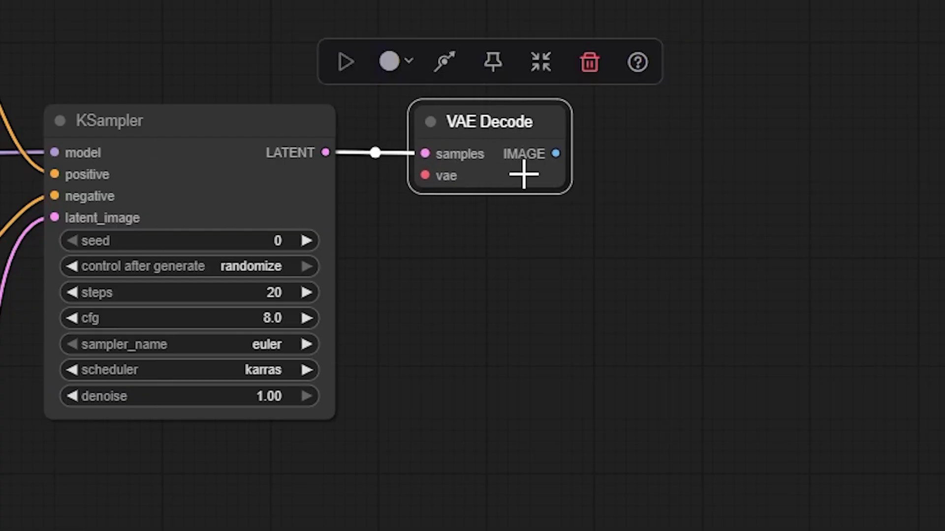
- Add a Preview Image node on VAE Decode's IMAGE output and enlarge it to display results
{"action": "left_click_drag", "start_coordinate": [556, 154], "coordinate": [720, 152]}
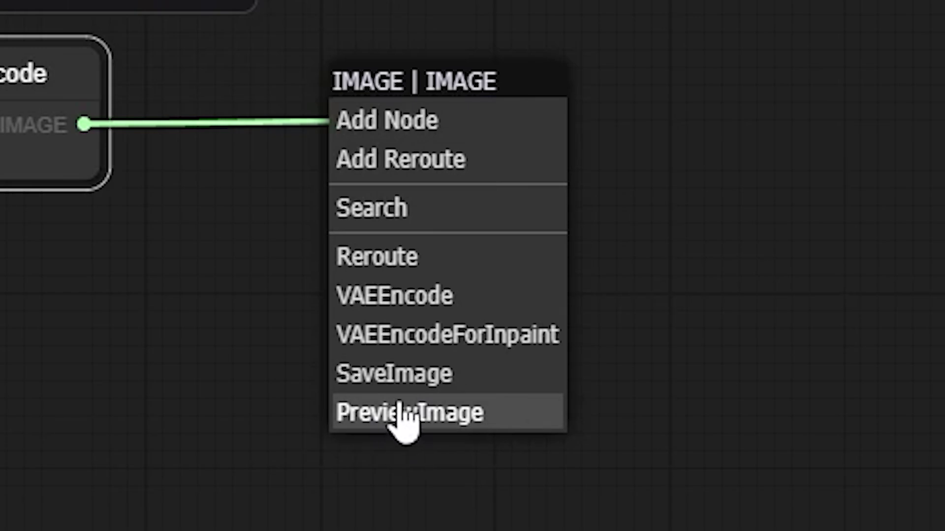
{"action": "left_click", "coordinate": [381, 426]}
{"action": "left_click", "coordinate": [422, 84]}
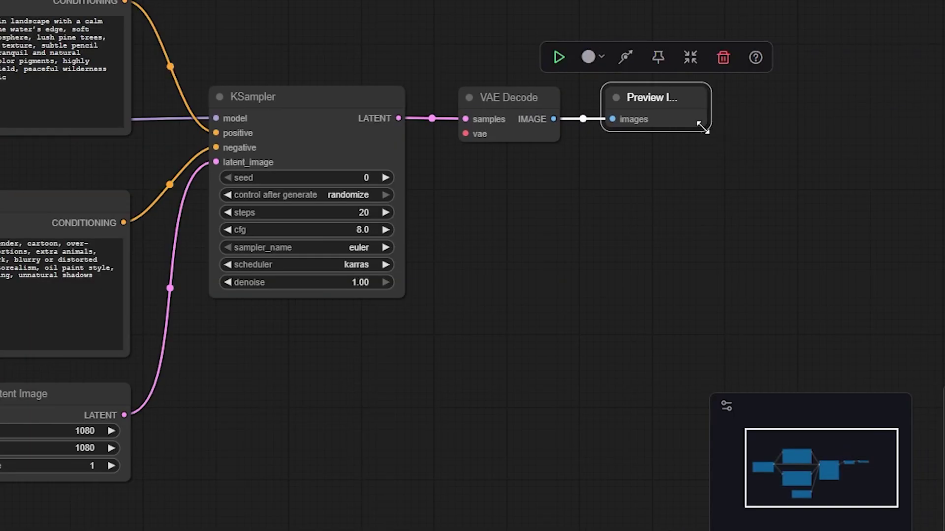
{"action": "left_click_drag", "start_coordinate": [702, 127], "coordinate": [911, 372]}
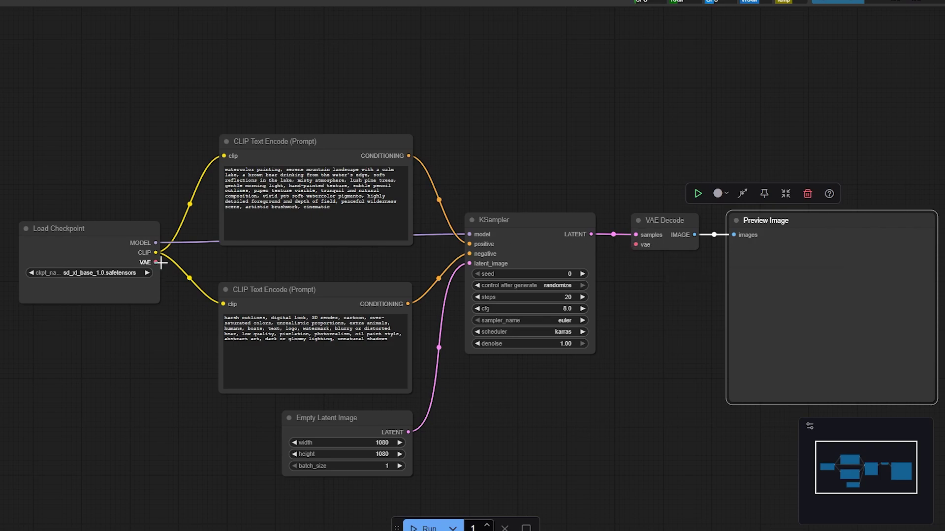
- Wire Load Checkpoint's VAE output into VAE Decode's vae input
{"action": "left_click_drag", "start_coordinate": [160, 263], "coordinate": [635, 244]}
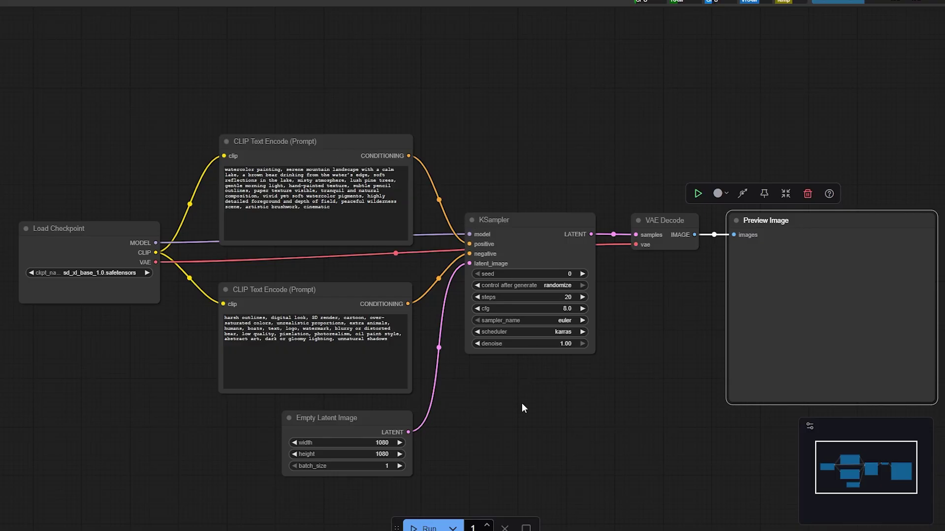
{"action": "scroll", "coordinate": [509, 447], "scroll_direction": "down", "scroll_amount": 2}
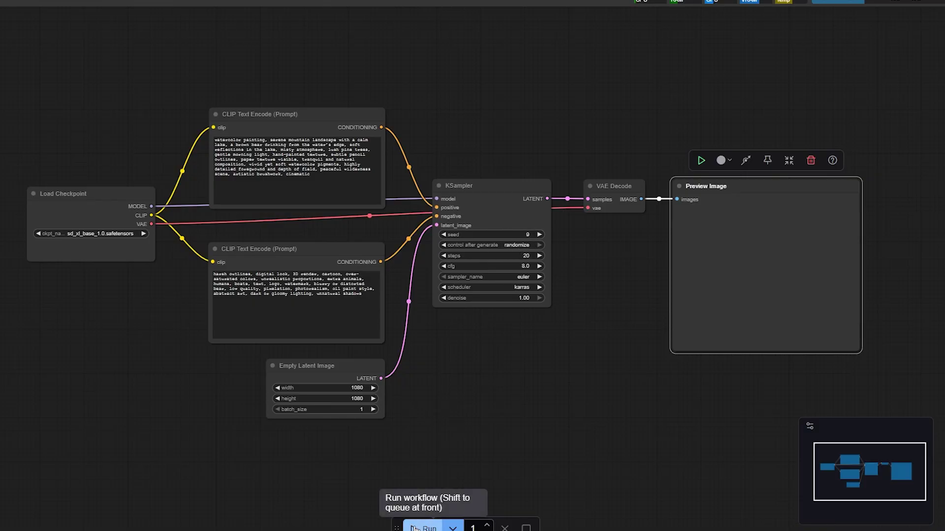
{"action": "left_click", "coordinate": [415, 528]}
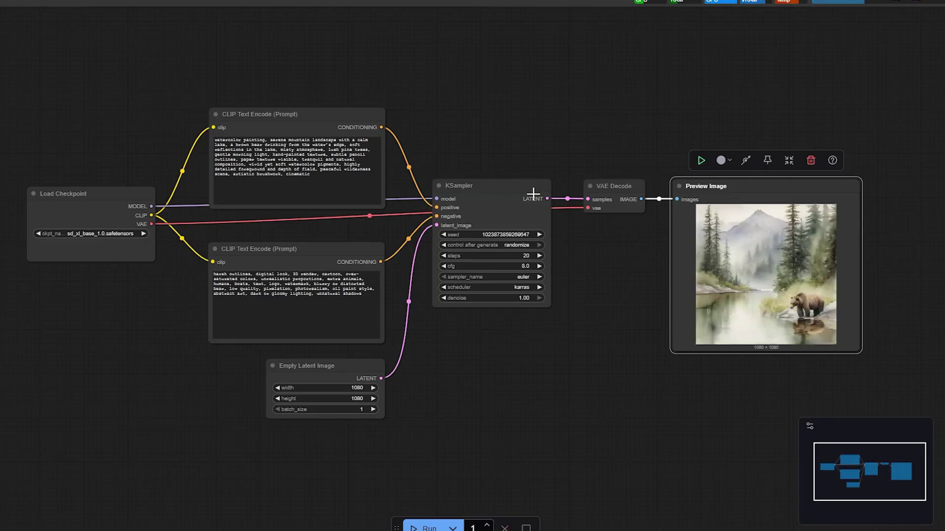
{"action": "scroll", "coordinate": [748, 299], "scroll_direction": "right", "scroll_amount": 5}
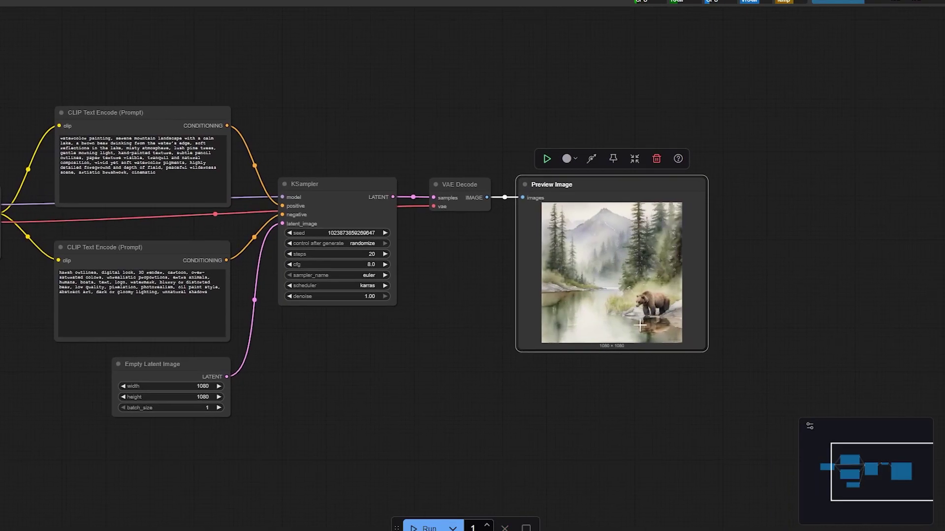
{"action": "scroll", "coordinate": [612, 324], "scroll_direction": "up", "scroll_amount": 7}
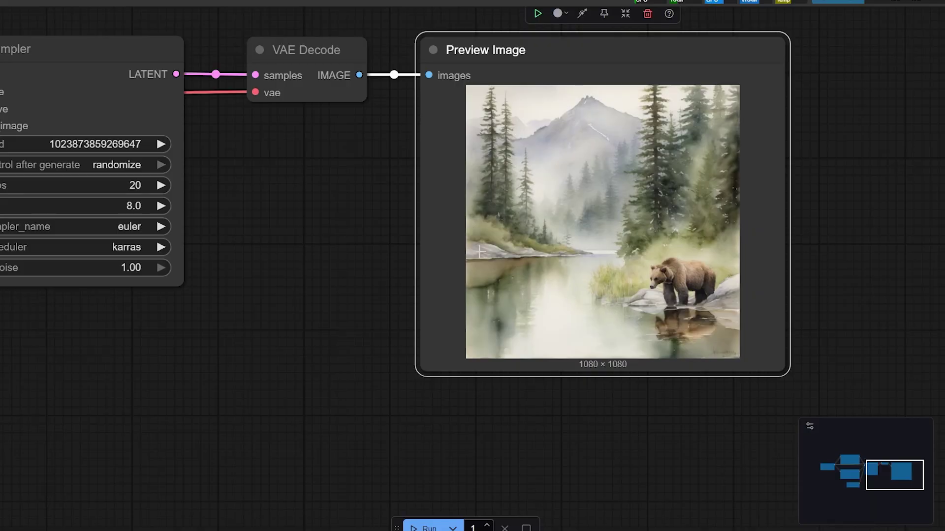
{"action": "scroll", "coordinate": [553, 229], "scroll_direction": "down", "scroll_amount": 6}
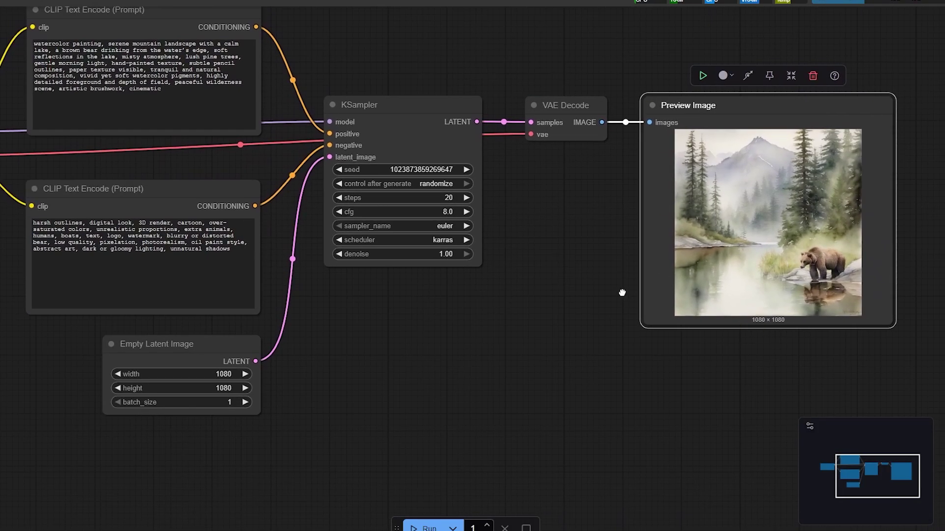
{"action": "key", "text": "."}
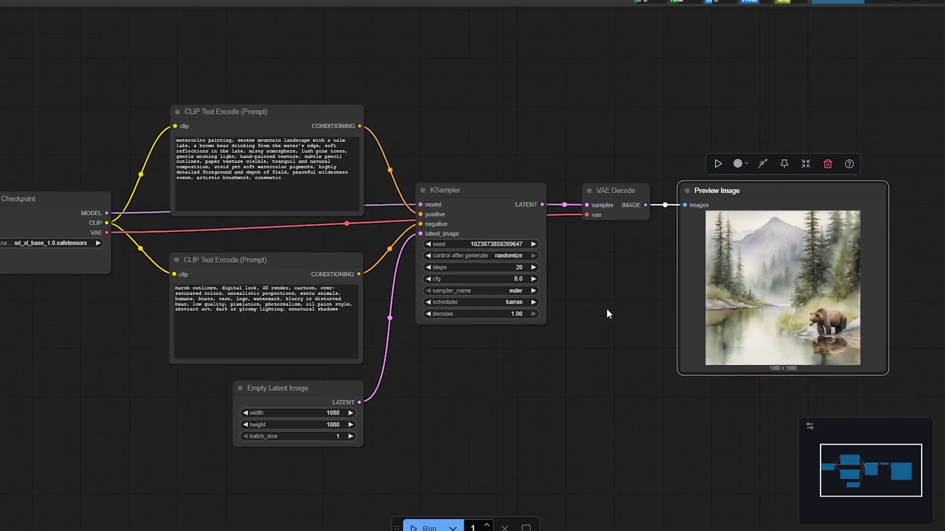
{"action": "left_click_drag", "start_coordinate": [662, 282], "coordinate": [648, 274]}
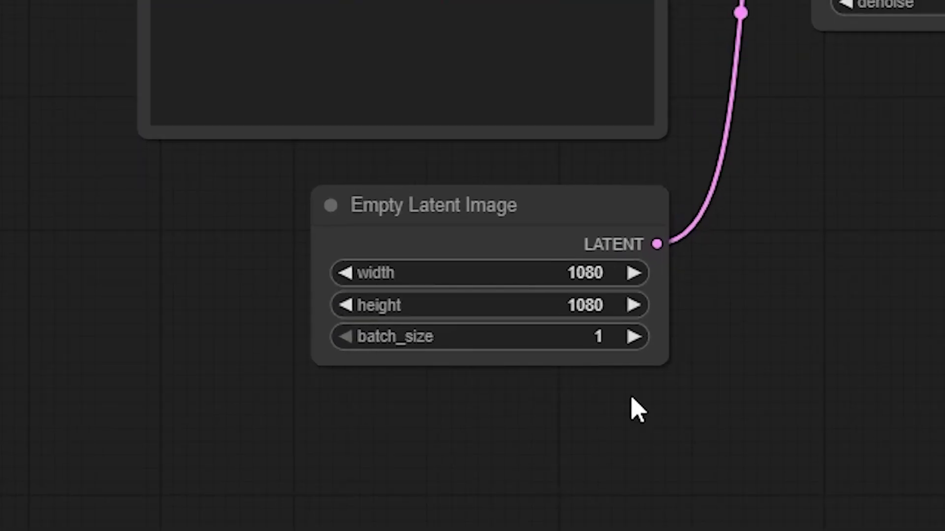
- Set the Empty Latent Image batch_size to 4
{"action": "left_click", "coordinate": [603, 338]}
{"action": "type", "text": "4"}
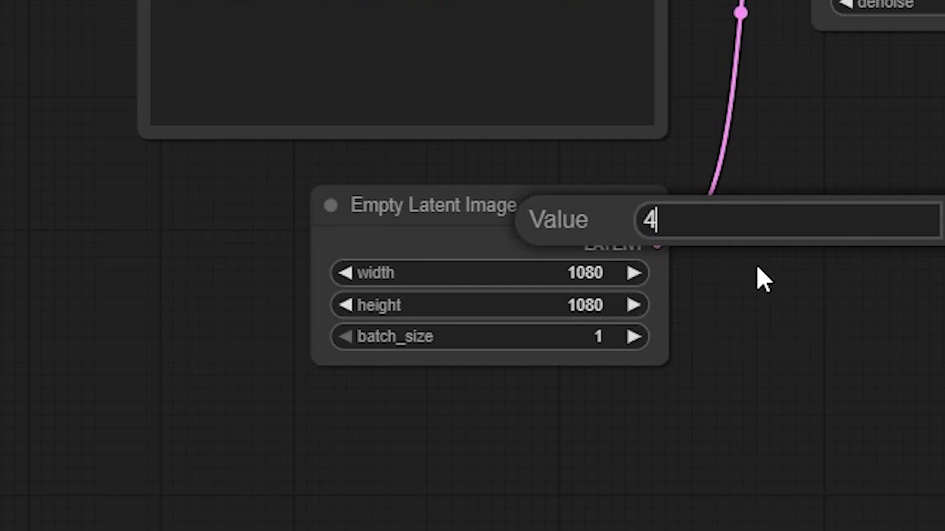
{"action": "left_click", "coordinate": [795, 231]}
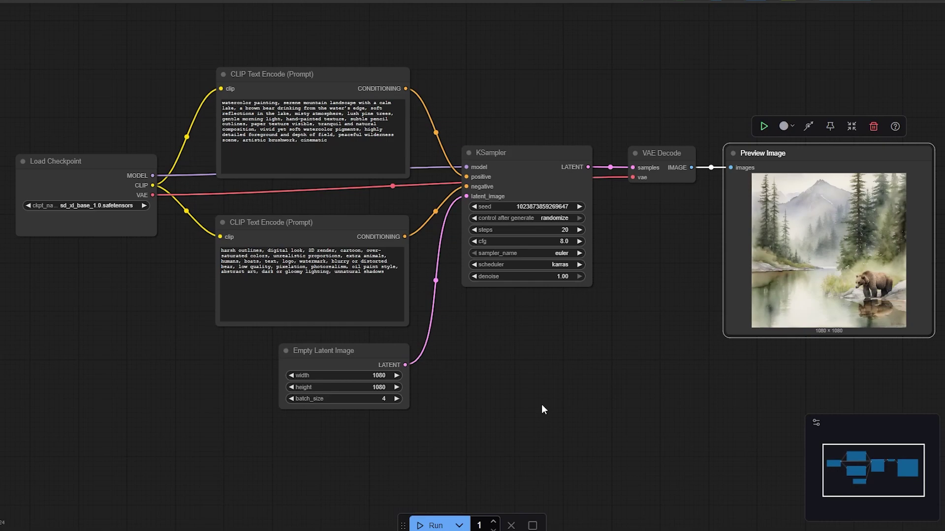
- Run the workflow and zoom in on the four watercolor bear-by-lake images in Preview Image
{"action": "left_click_drag", "start_coordinate": [544, 410], "coordinate": [527, 407]}
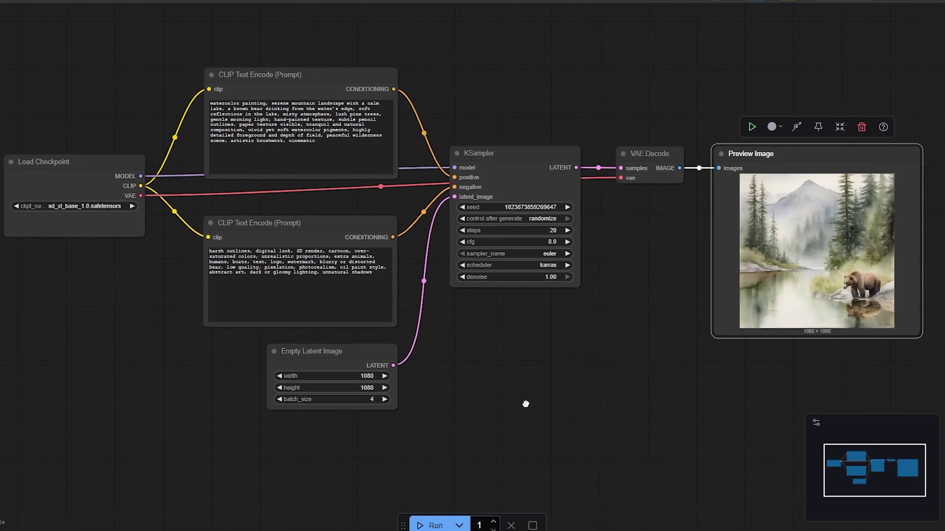
{"action": "left_click", "coordinate": [434, 525]}
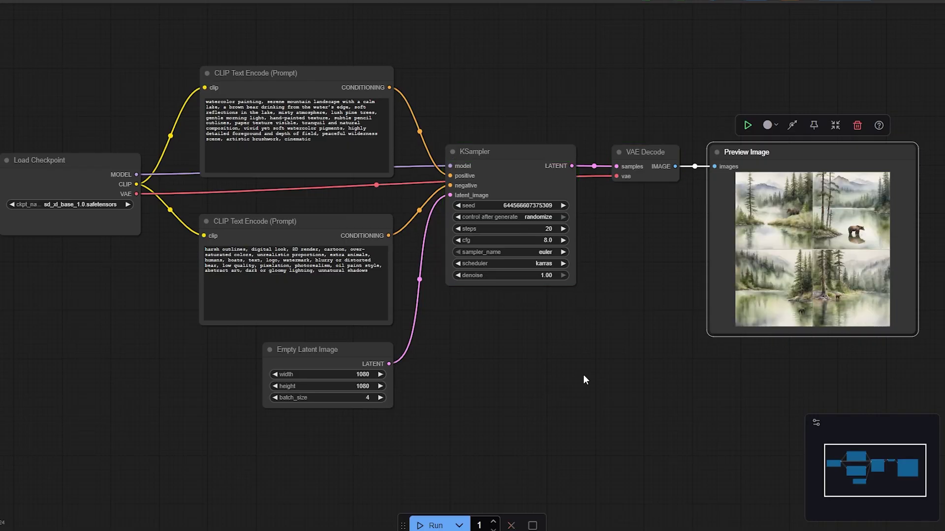
{"action": "scroll", "coordinate": [546, 412], "scroll_direction": "up", "scroll_amount": 5}
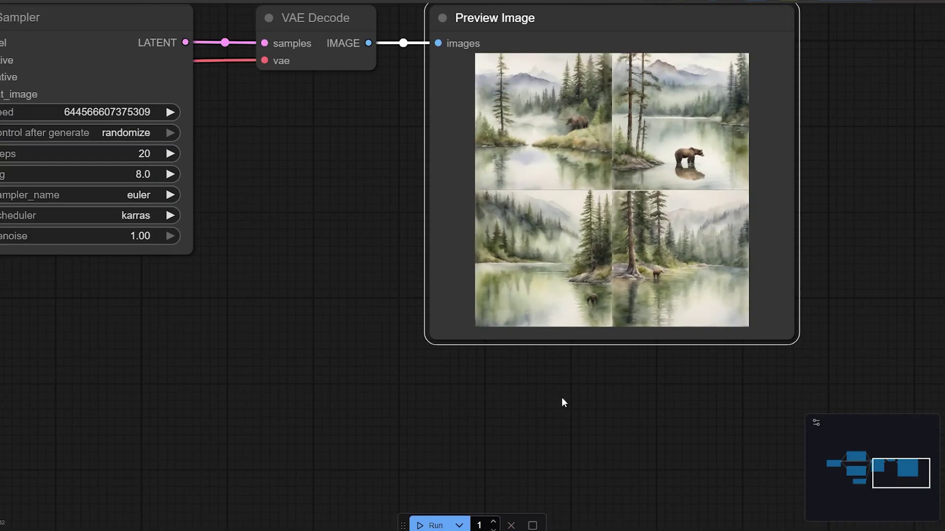
{"action": "scroll", "coordinate": [561, 400], "scroll_direction": "up", "scroll_amount": 2}
{"action": "left_click_drag", "start_coordinate": [557, 398], "coordinate": [458, 512]}
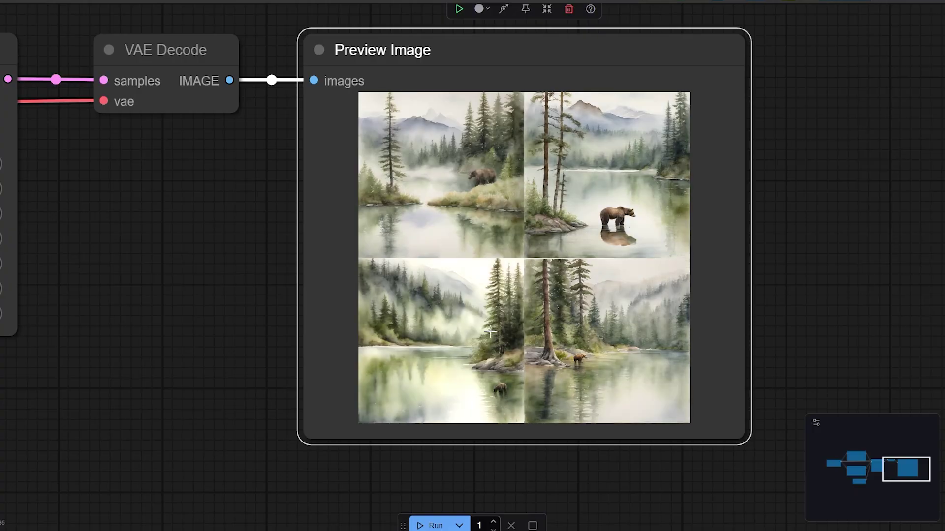
{"action": "scroll", "coordinate": [491, 334], "scroll_direction": "down", "scroll_amount": 1}
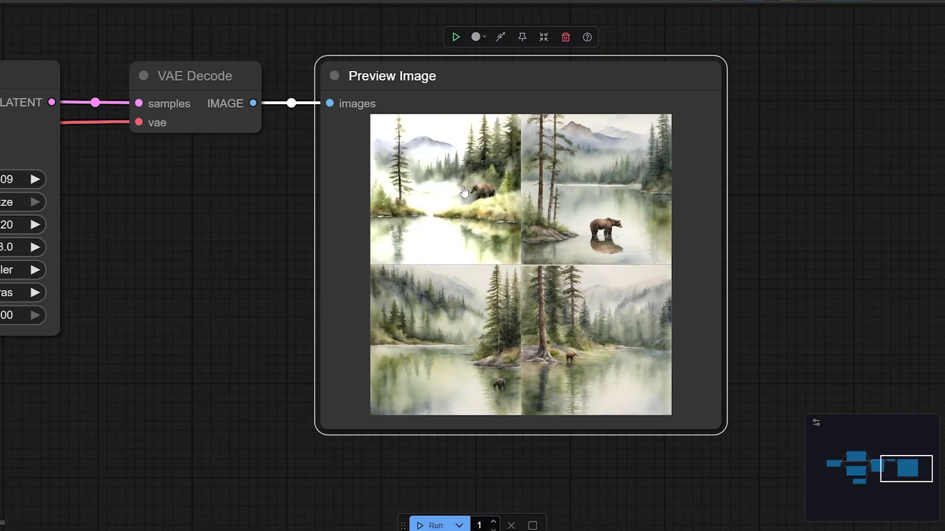
{"action": "left_click", "coordinate": [471, 189]}
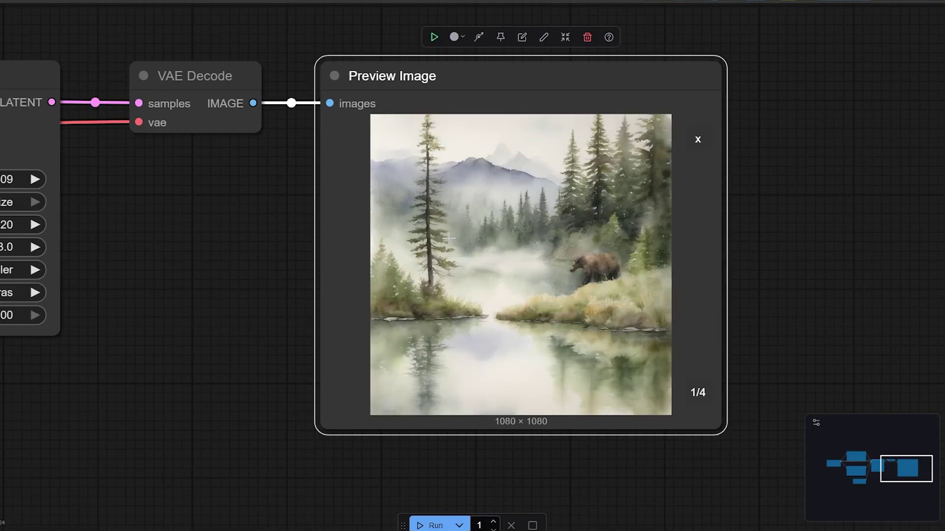
{"action": "left_click", "coordinate": [700, 398]}
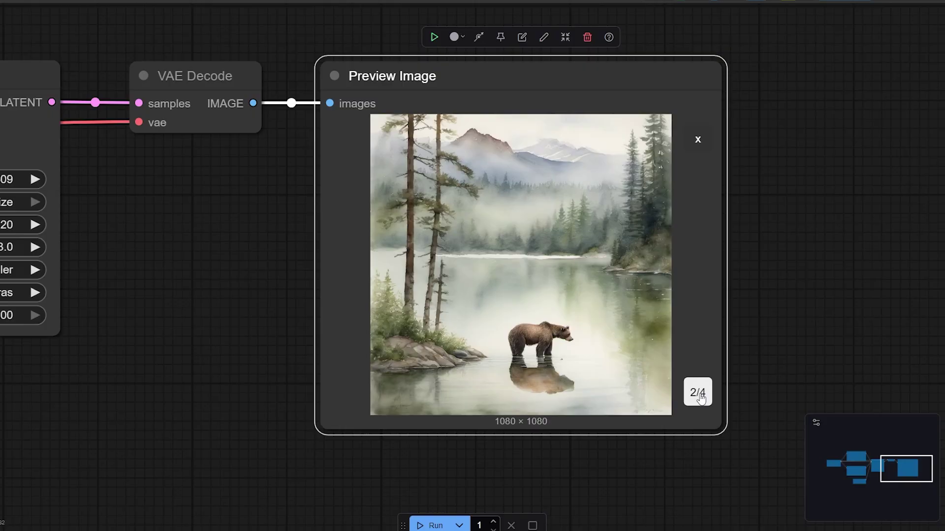
{"action": "left_click", "coordinate": [701, 399]}
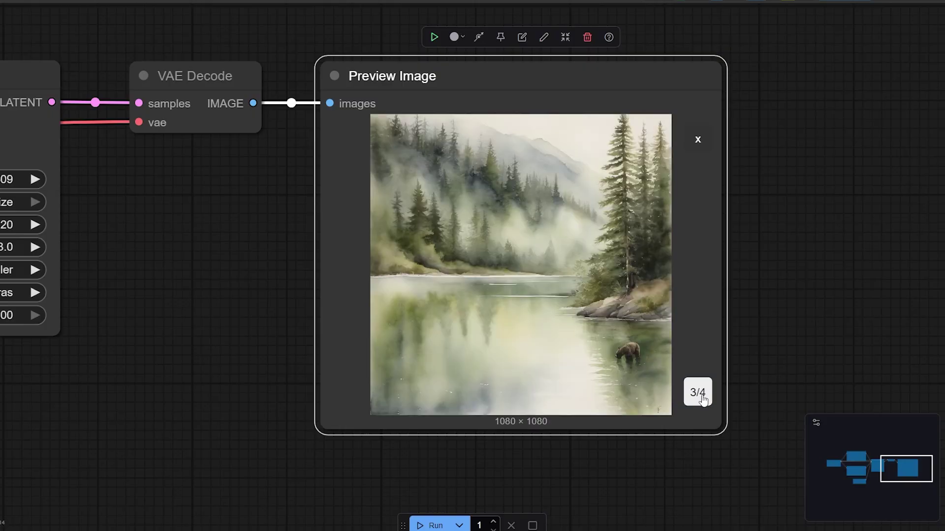
{"action": "left_click", "coordinate": [703, 399]}
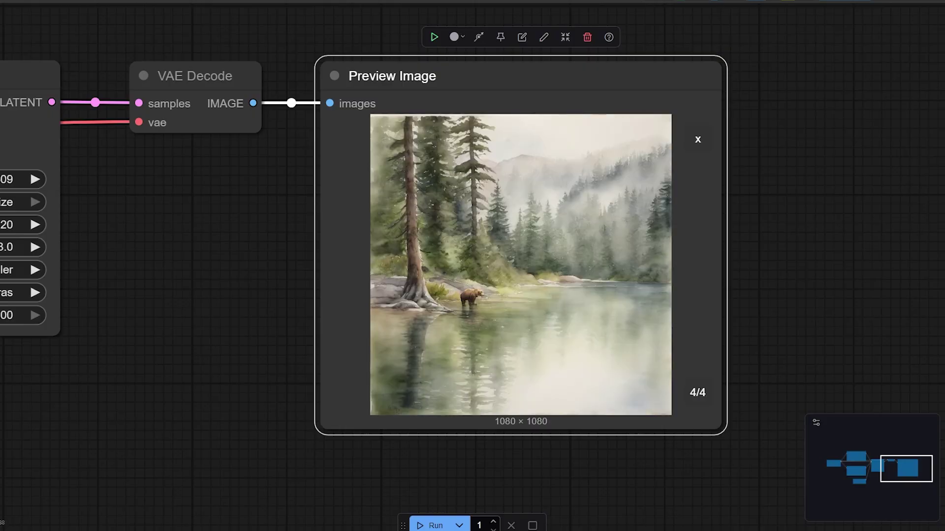
{"action": "right_click", "coordinate": [556, 200]}
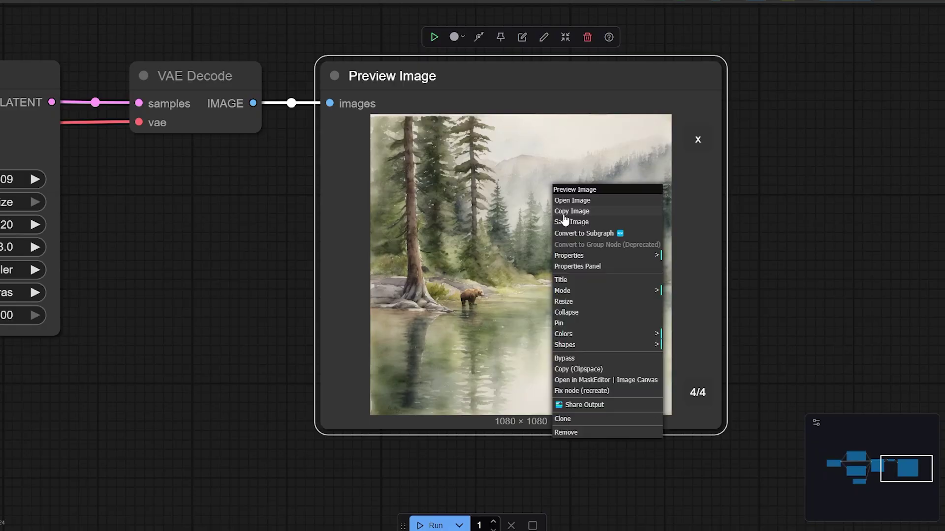
{"action": "left_click", "coordinate": [560, 220]}
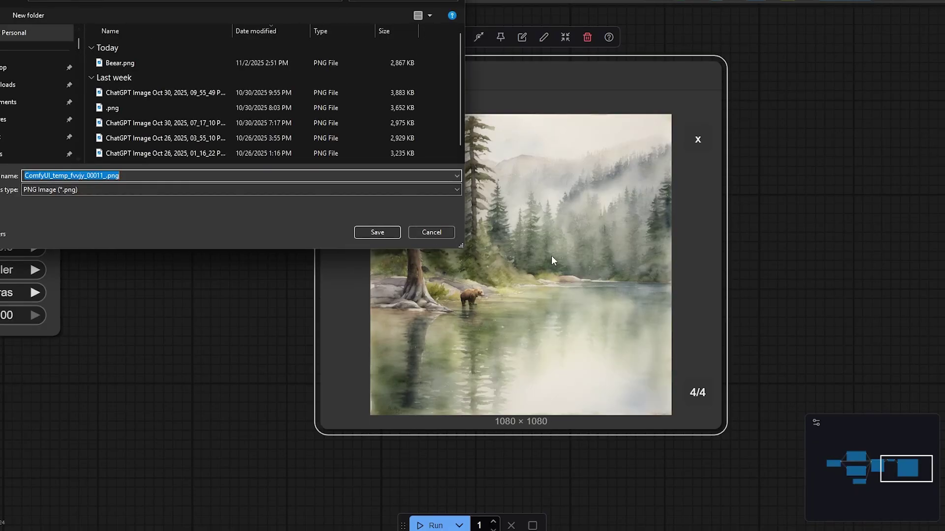
{"action": "left_click", "coordinate": [431, 232]}
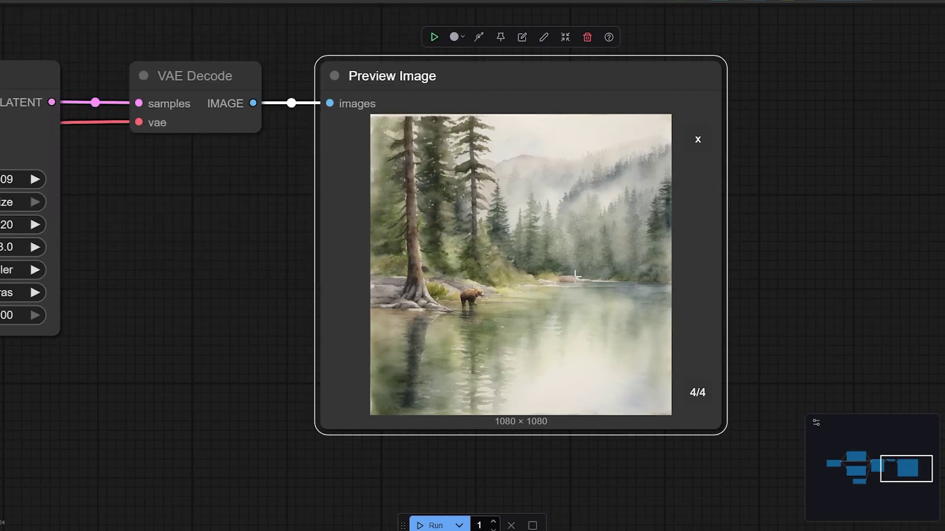
{"action": "left_click", "coordinate": [698, 139]}
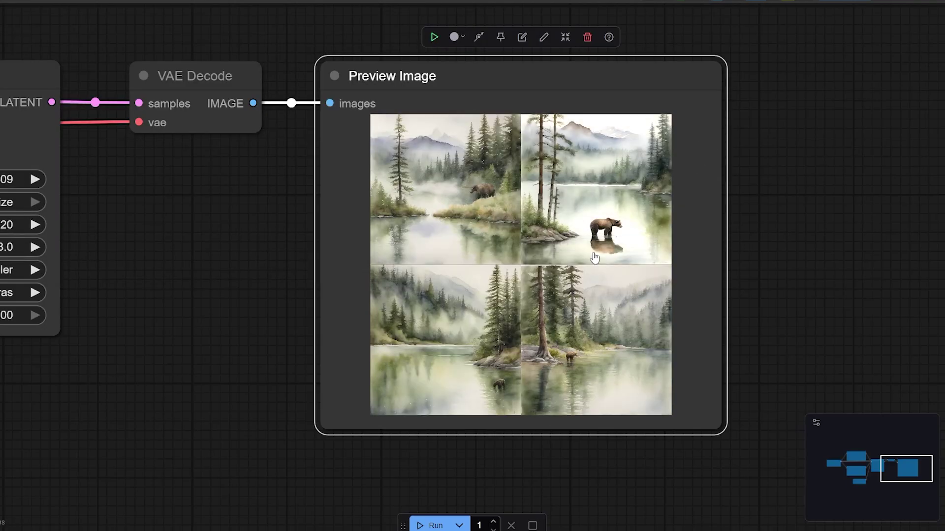
{"action": "scroll", "coordinate": [522, 211], "scroll_direction": "up", "scroll_amount": 1}
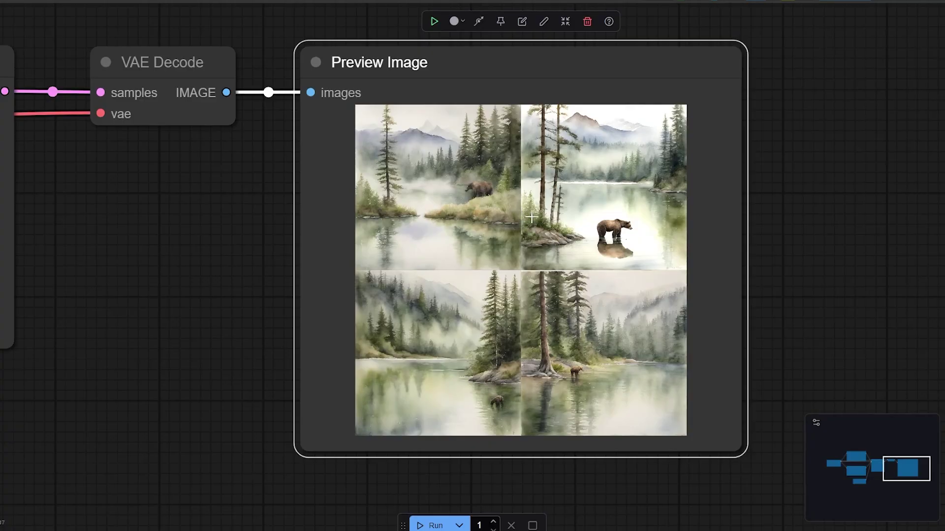
{"action": "scroll", "coordinate": [532, 218], "scroll_direction": "down", "scroll_amount": 5}
{"action": "left_click_drag", "start_coordinate": [312, 315], "coordinate": [491, 320]}
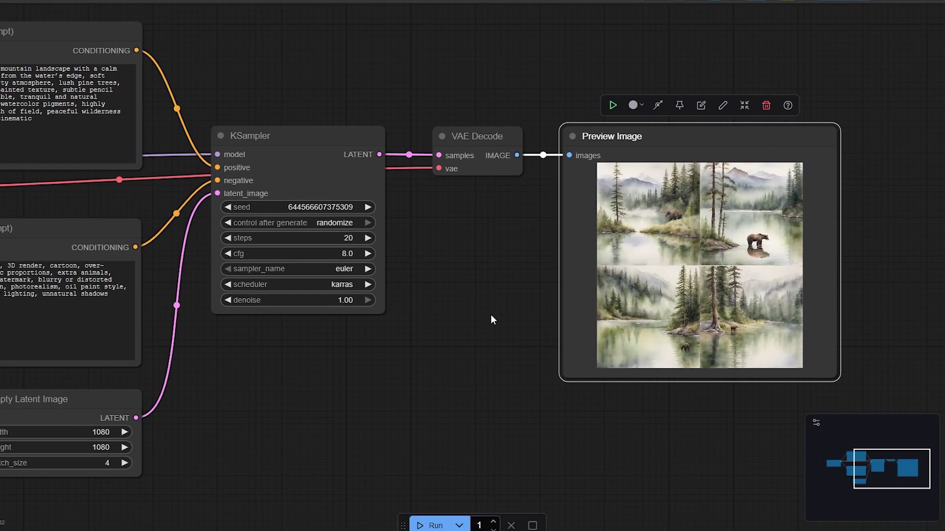
{"action": "scroll", "coordinate": [491, 320], "scroll_direction": "down", "scroll_amount": 2}
{"action": "left_click_drag", "start_coordinate": [401, 374], "coordinate": [525, 360]}
{"action": "scroll", "coordinate": [529, 379], "scroll_direction": "down", "scroll_amount": 2}
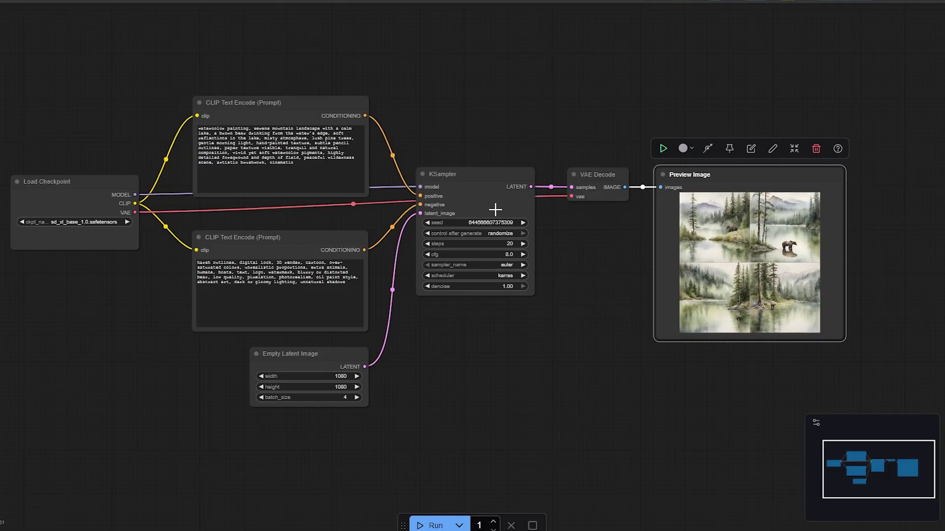
{"action": "mouse_move", "coordinate": [477, 178]}
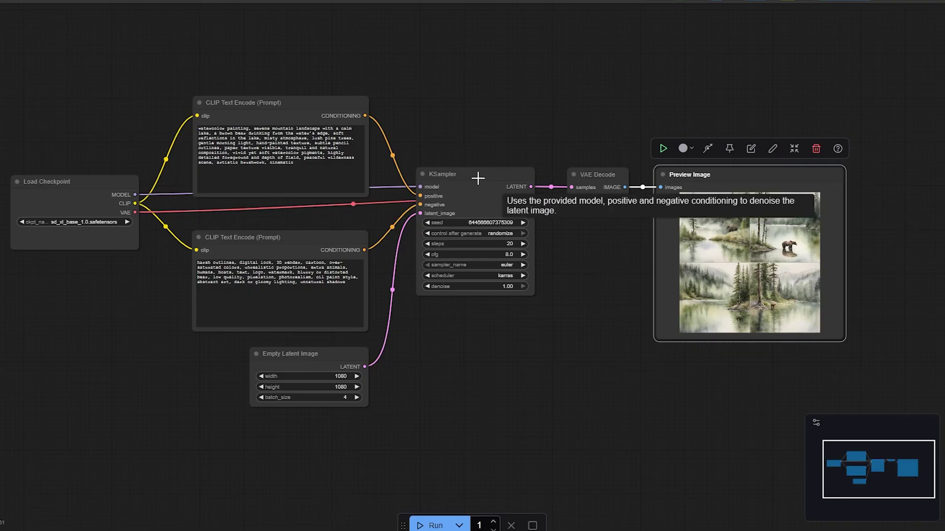